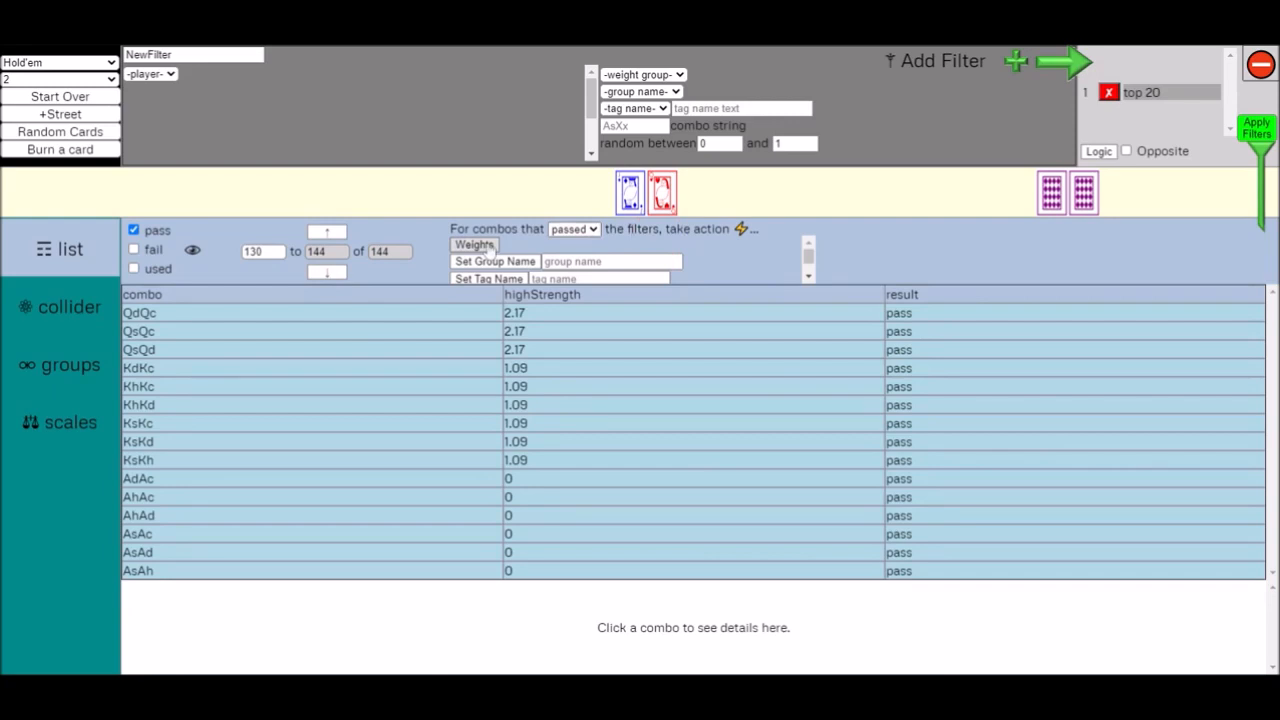
- Assign the group name top20 to the combos that passed the filters
click(476, 245)
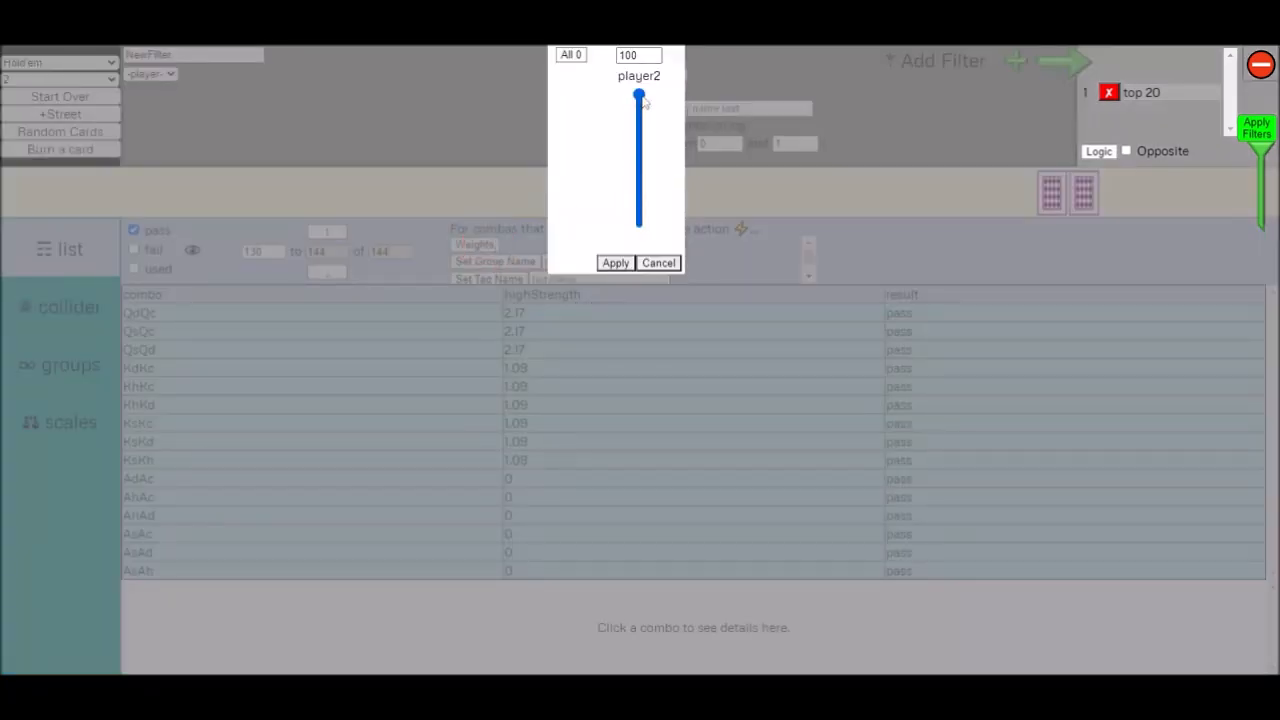
click(660, 264)
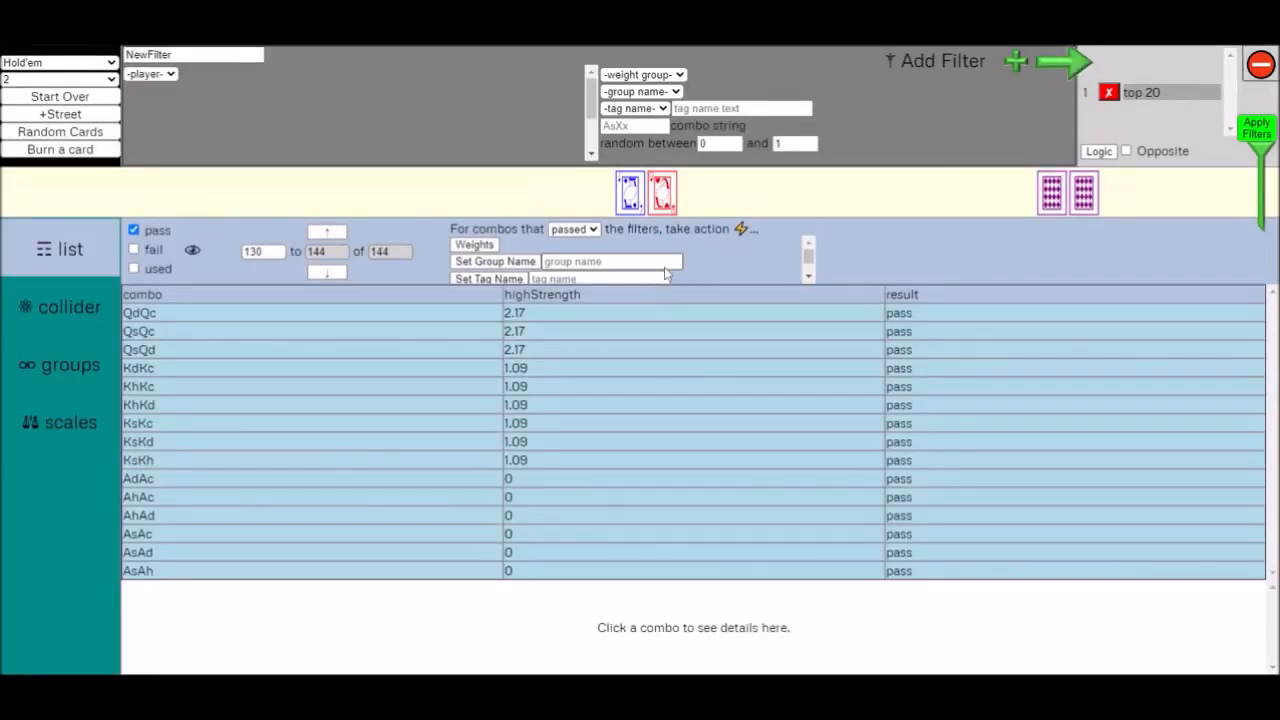
click(575, 230)
click(580, 261)
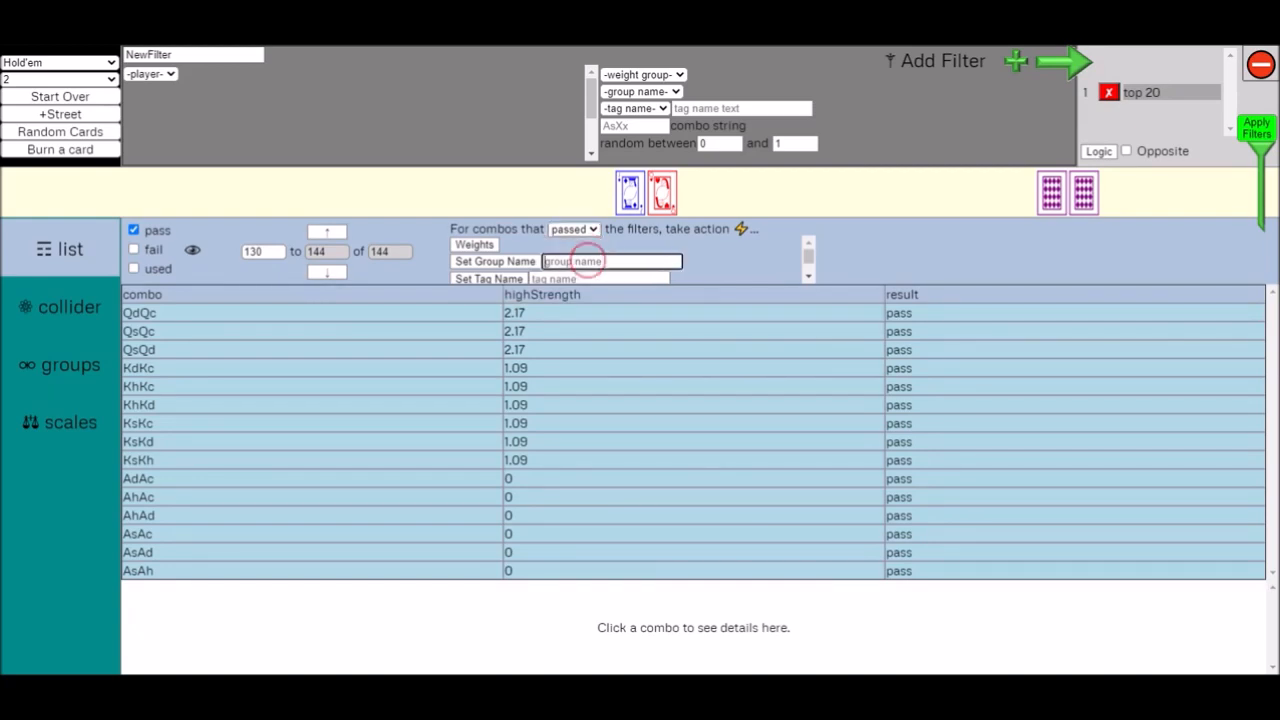
text(top20)
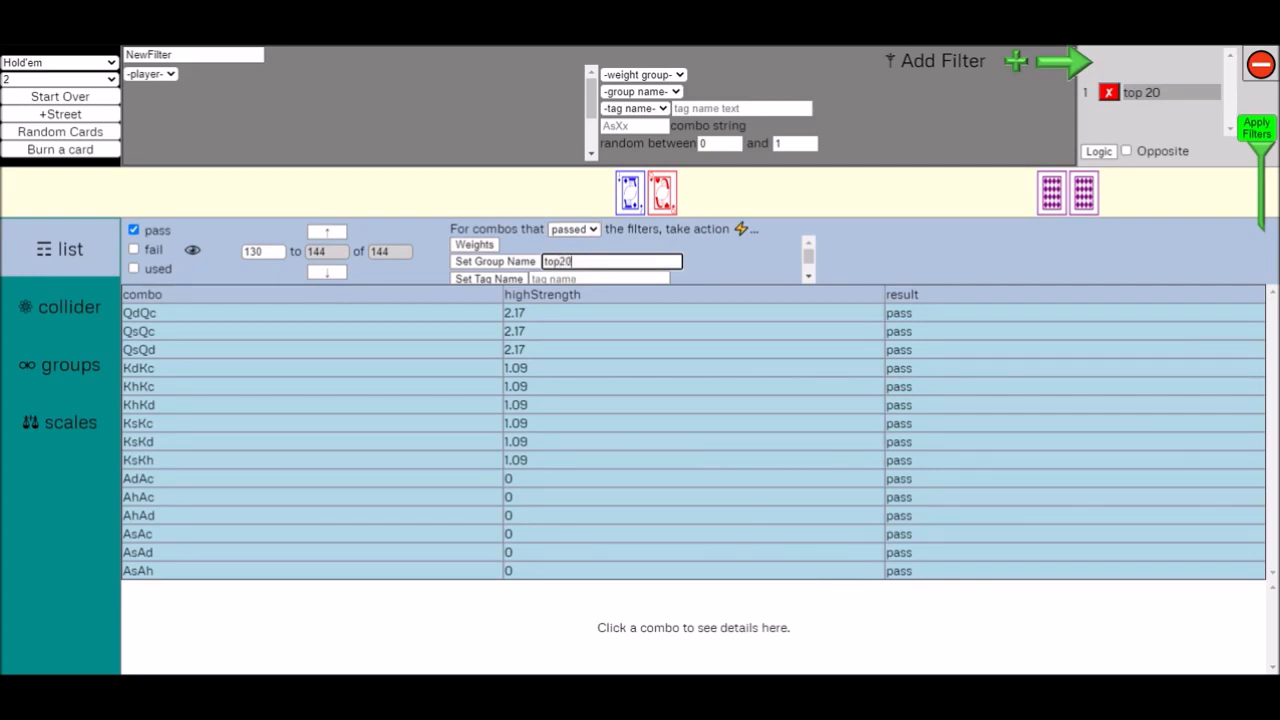
click(528, 261)
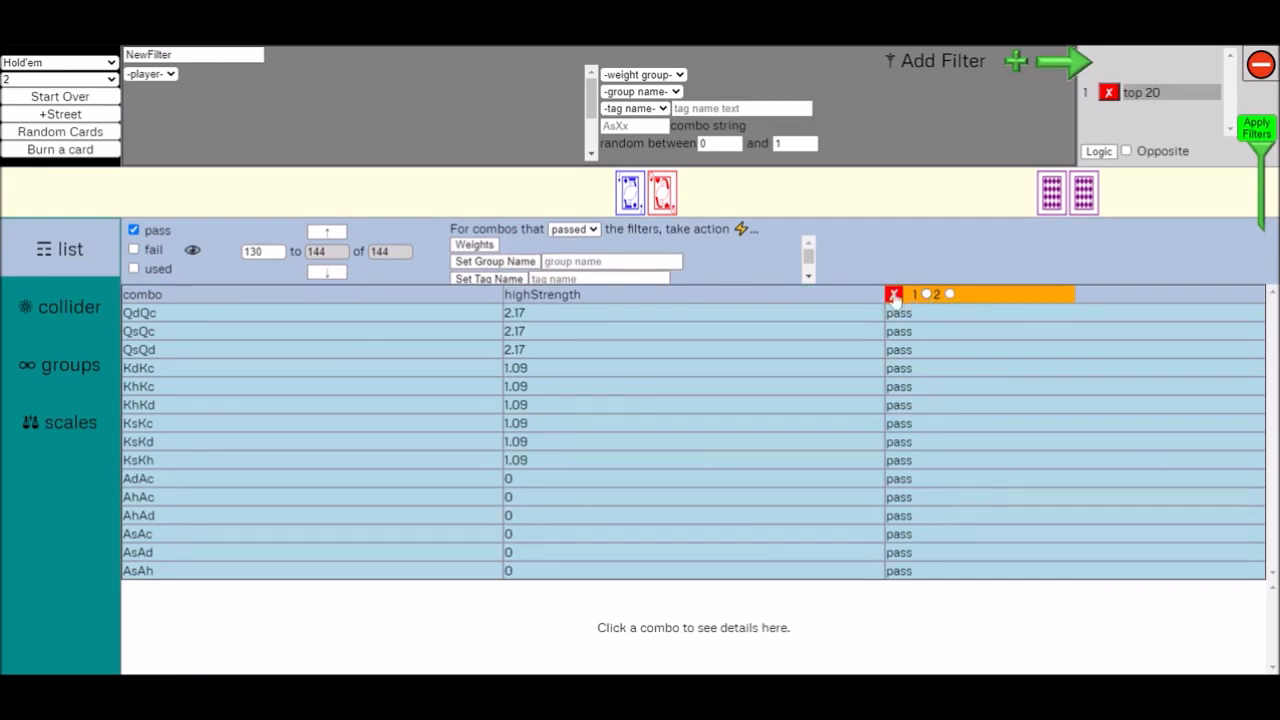
- Replace the list's result column with groupName, and temporarily include the failed combos to check their group names
click(912, 297)
click(988, 294)
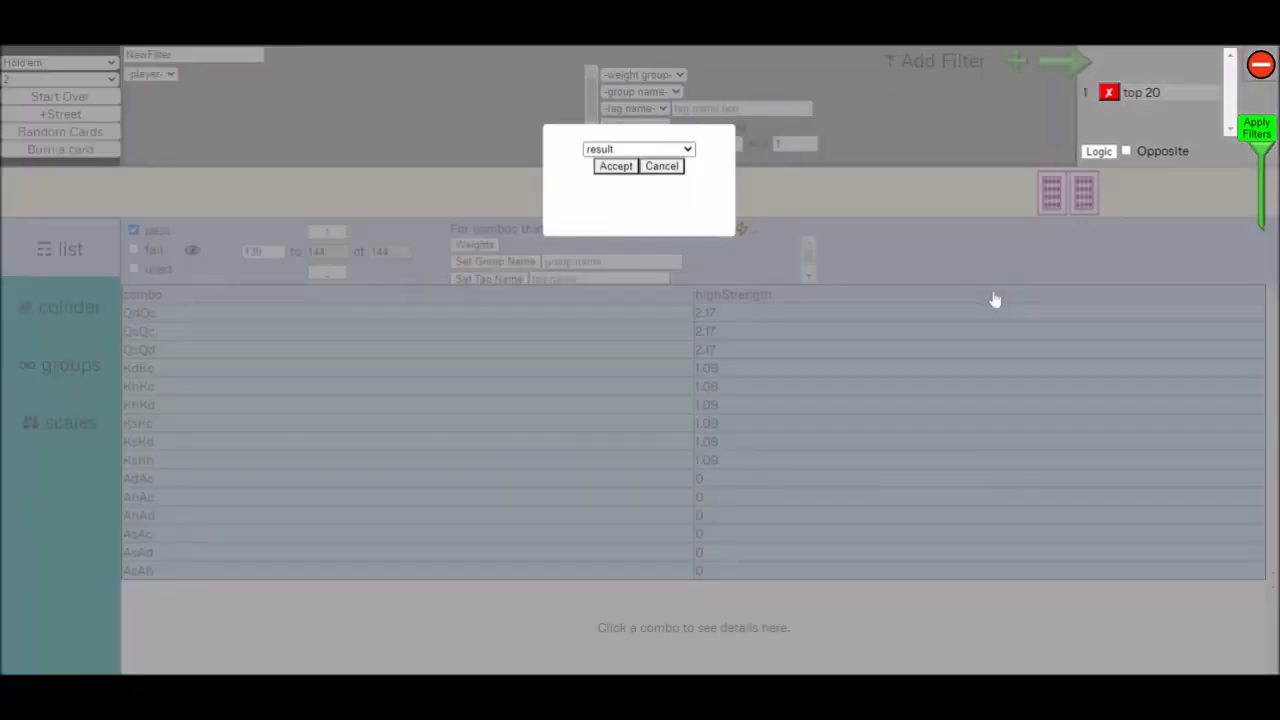
click(616, 150)
click(629, 197)
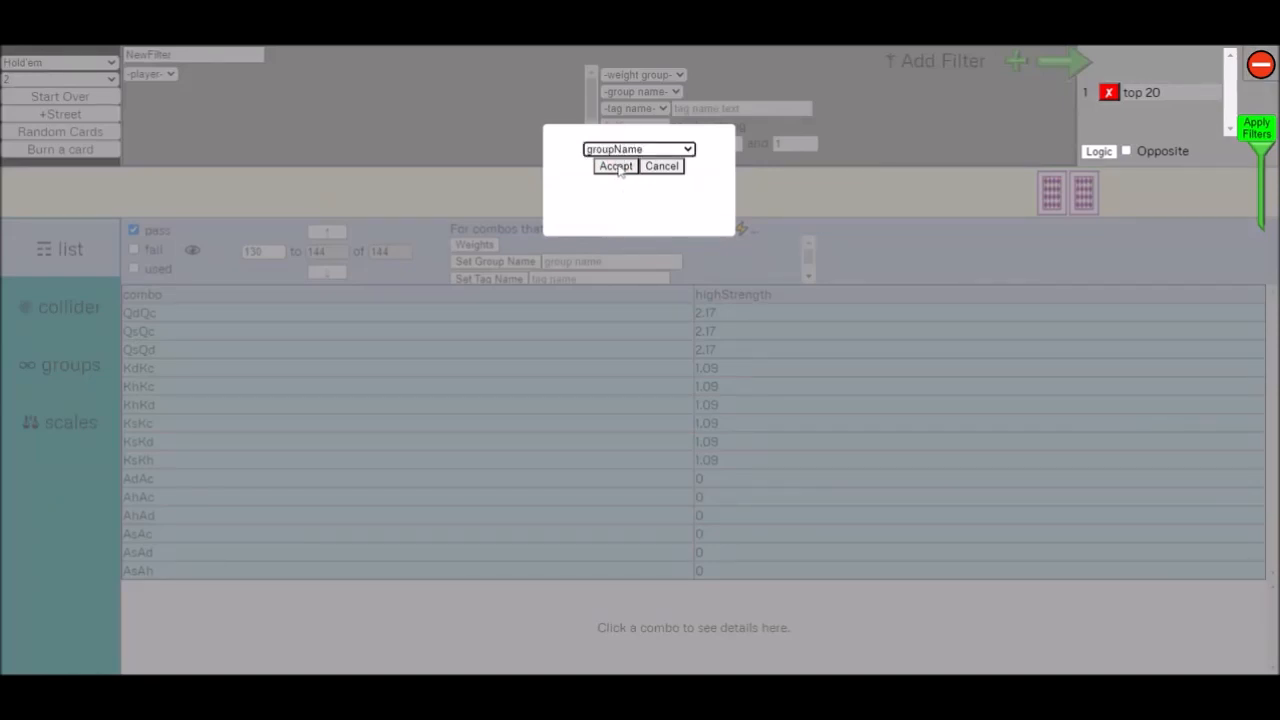
click(617, 166)
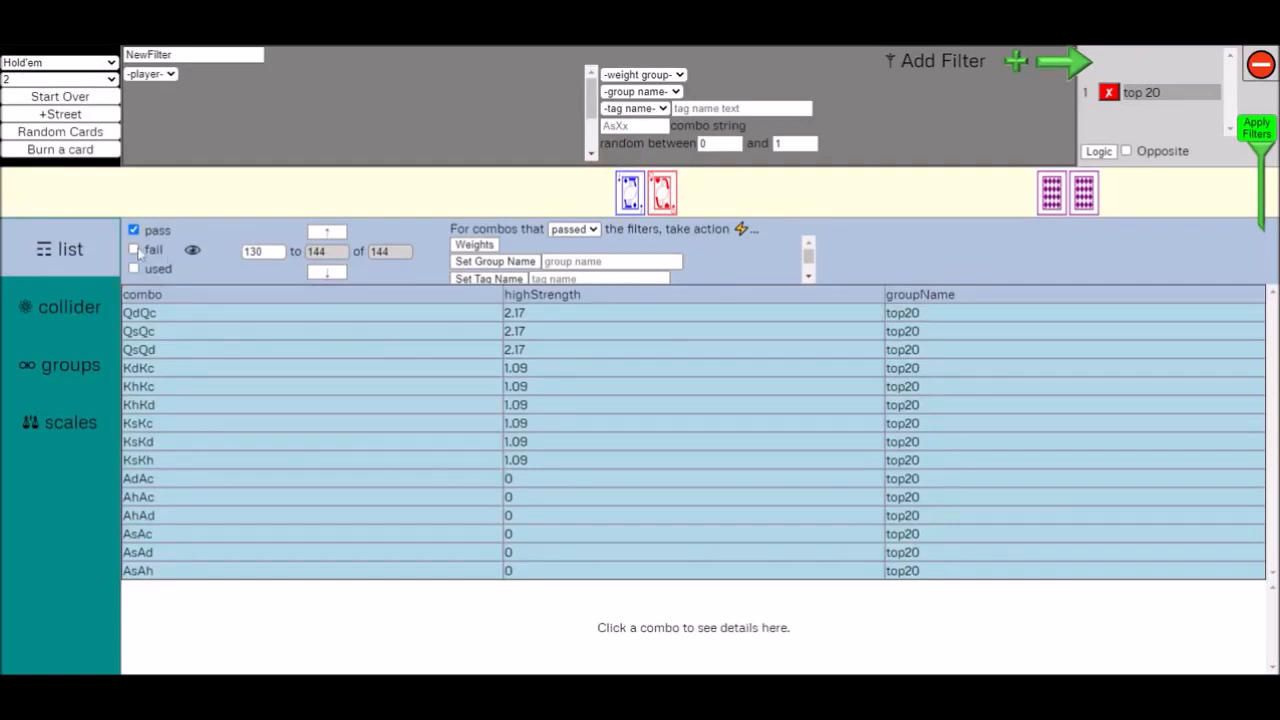
click(134, 250)
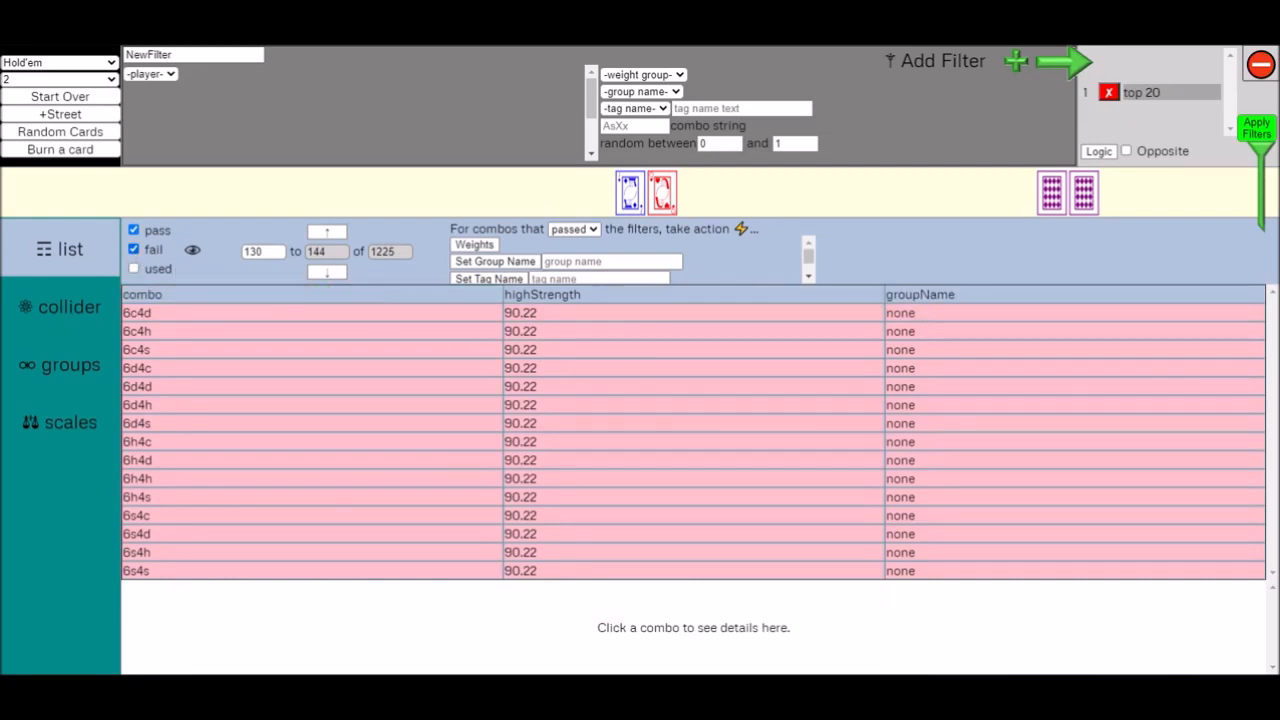
click(133, 249)
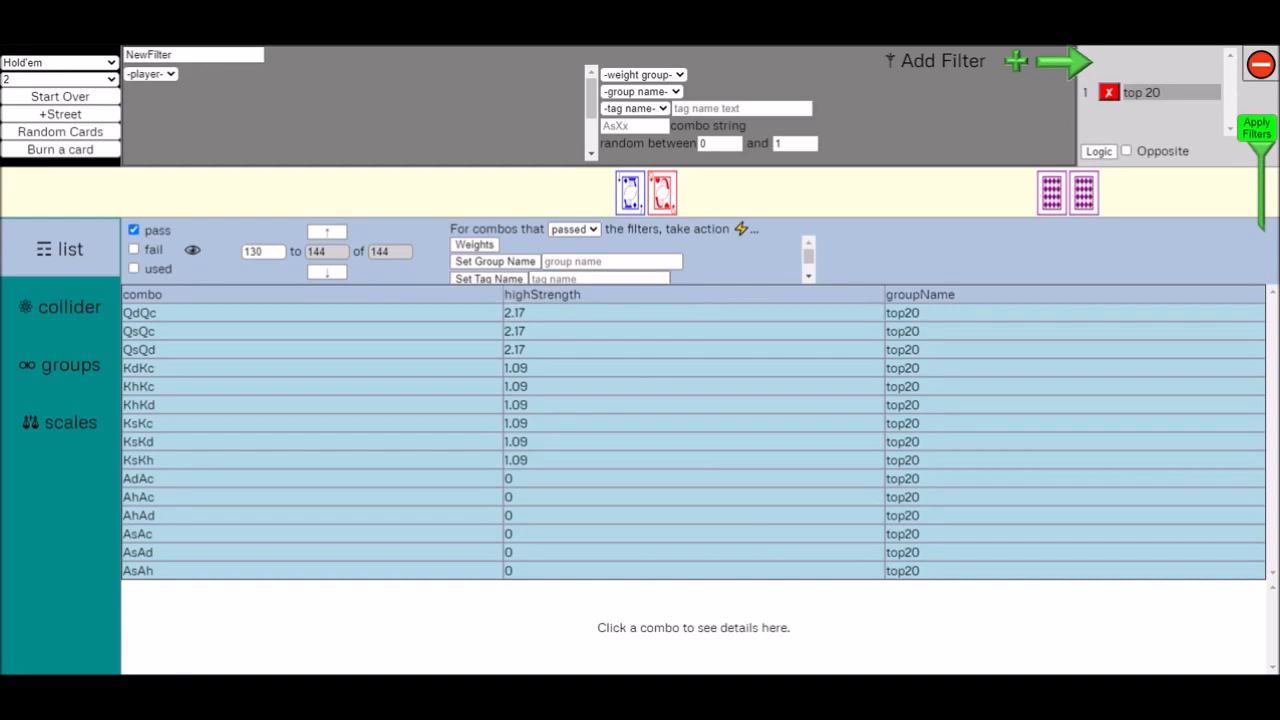
- Try entering heart as the tag name text for the new filter, and clear it
click(741, 108)
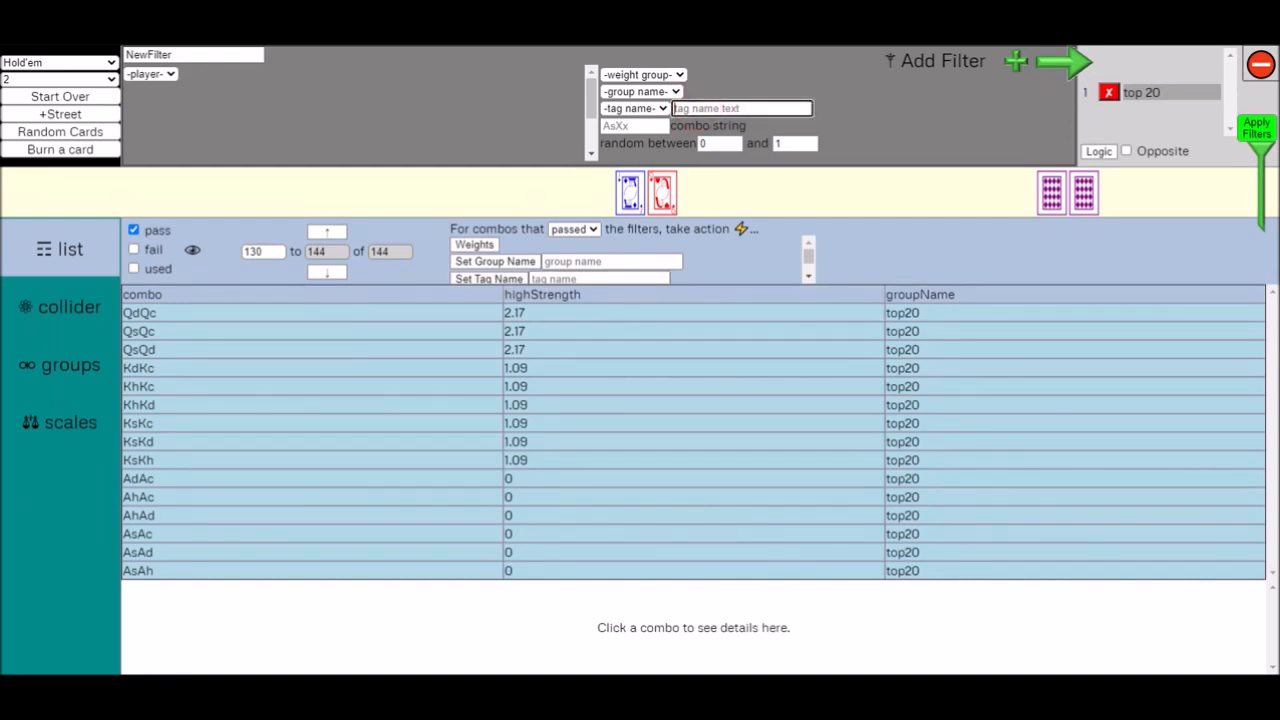
click(666, 93)
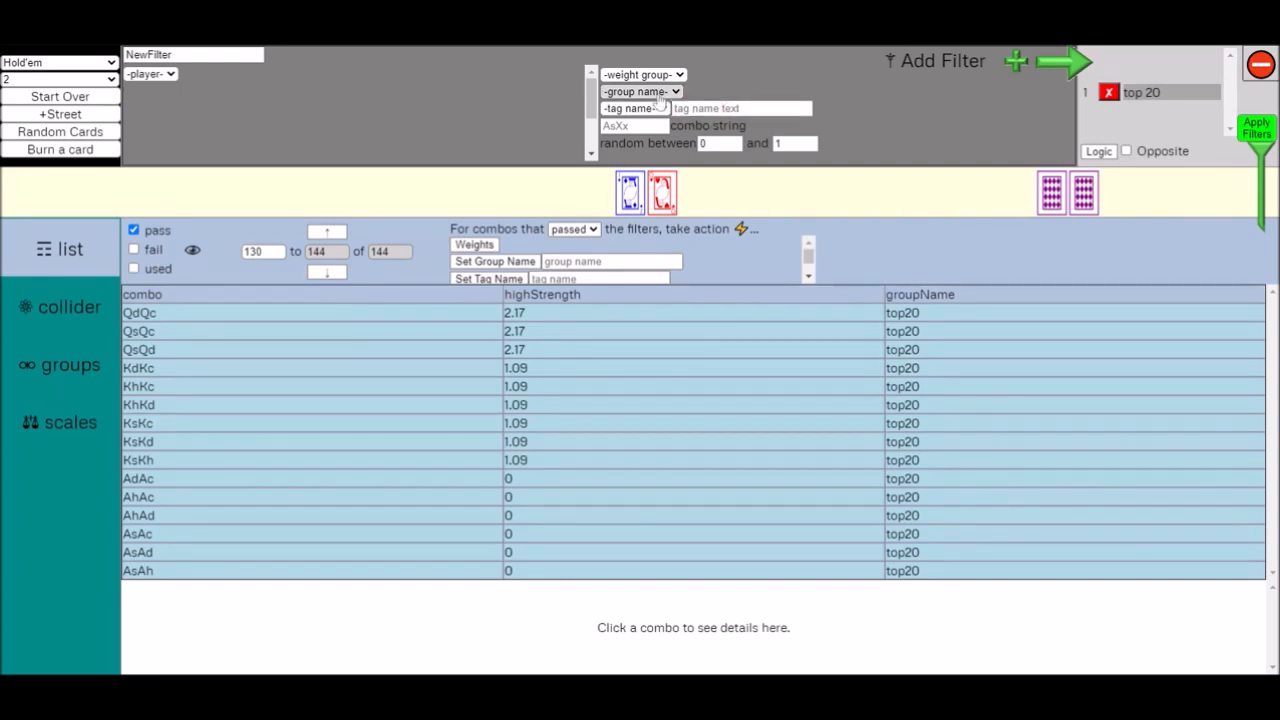
click(668, 93)
click(736, 108)
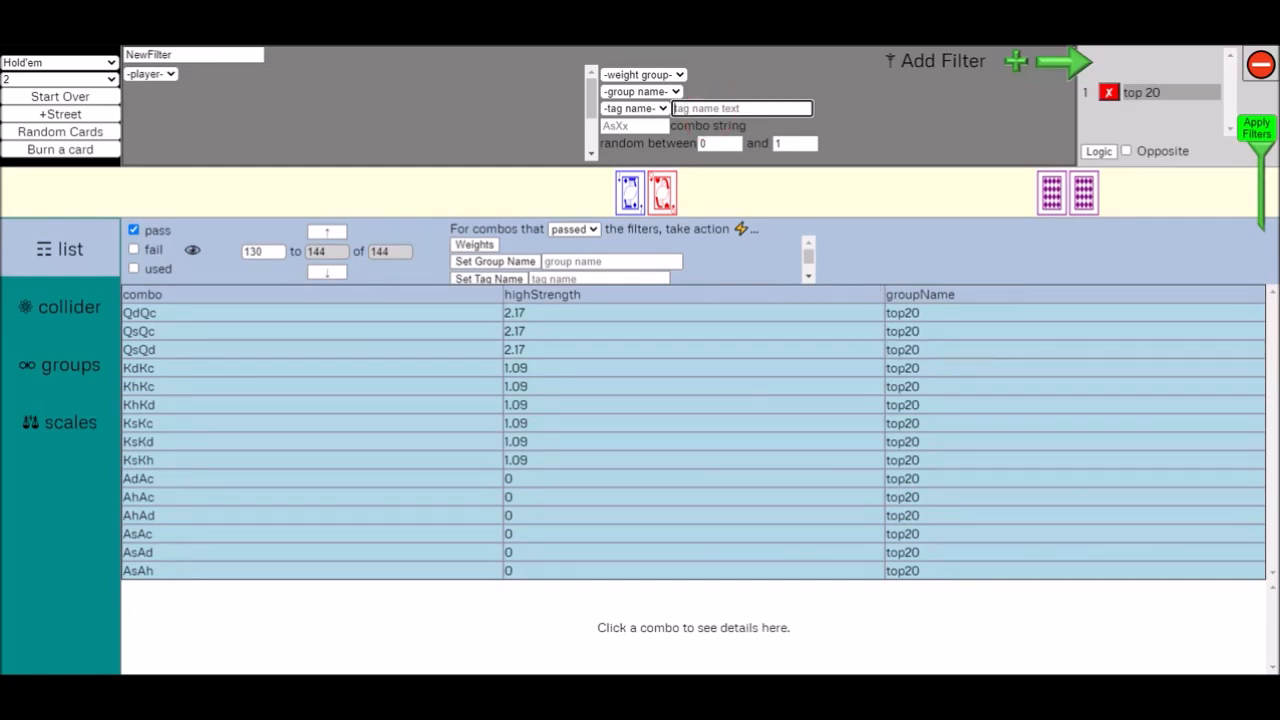
text(heart)
drag(709, 109, 665, 109)
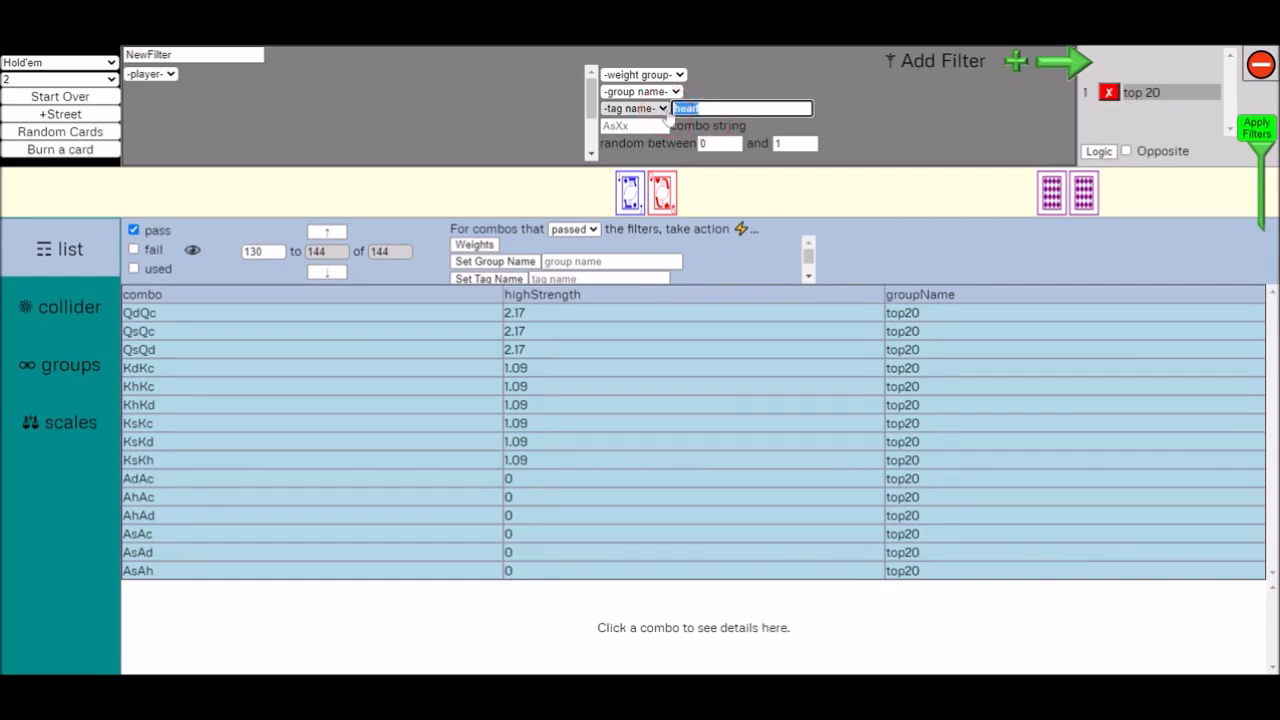
key(BackSpace)
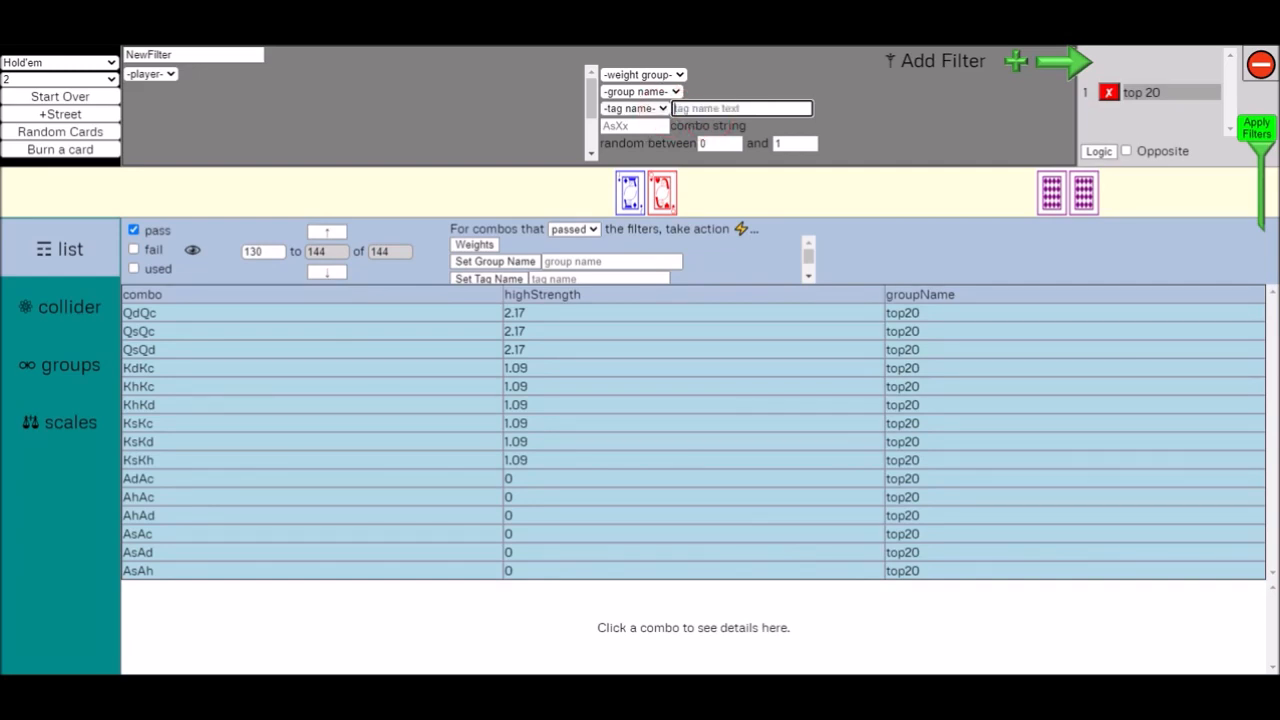
click(660, 109)
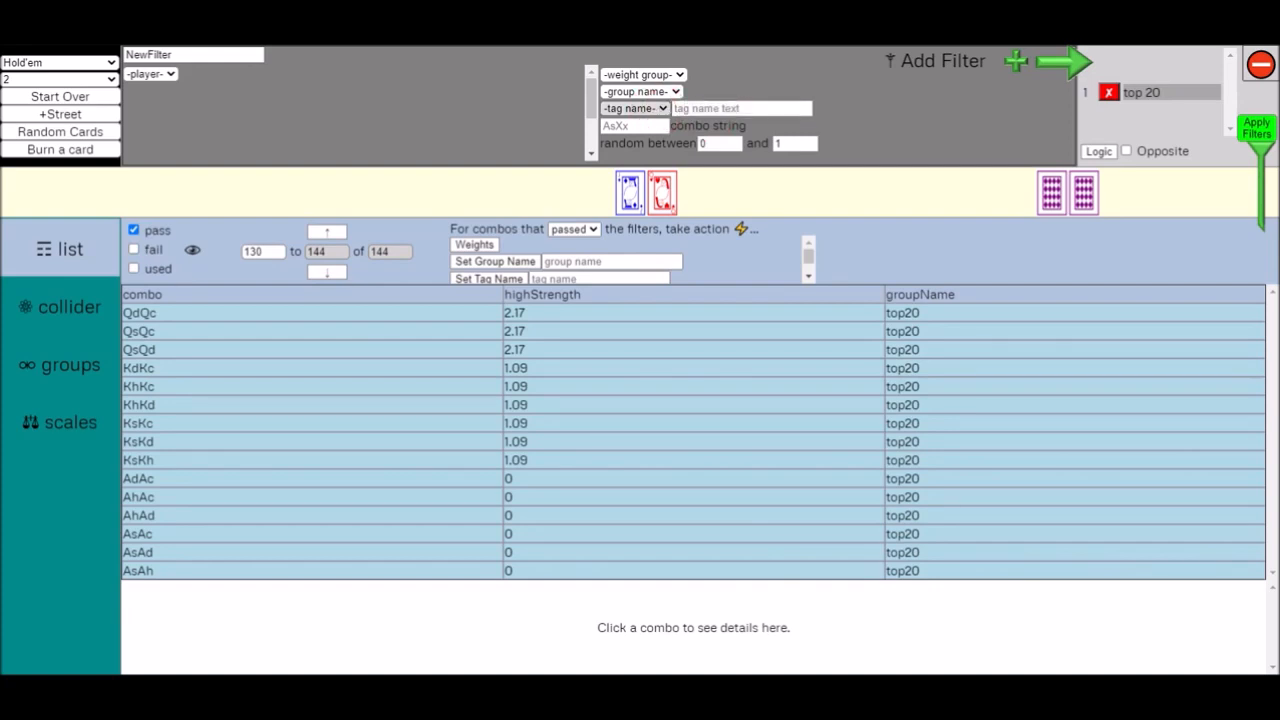
key(Tab)
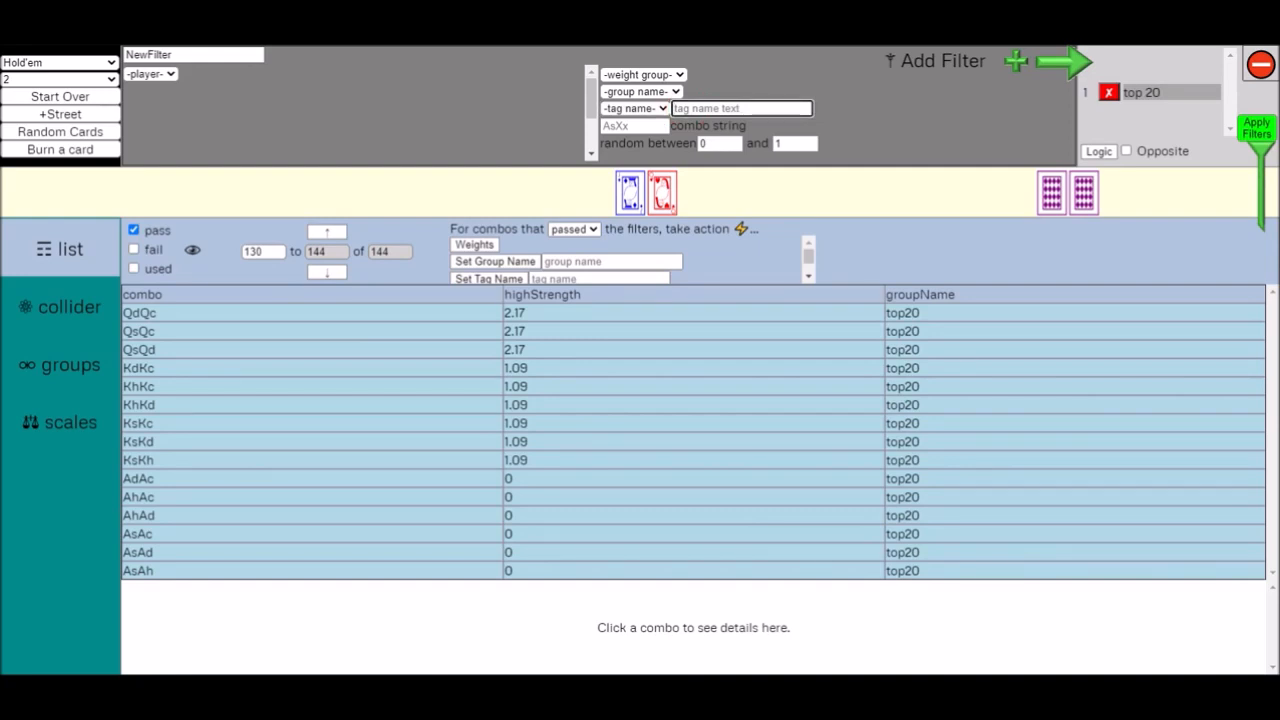
- Try entering XxKx as the new filter's combo string, clear it, and look through the available combo actions
click(635, 126)
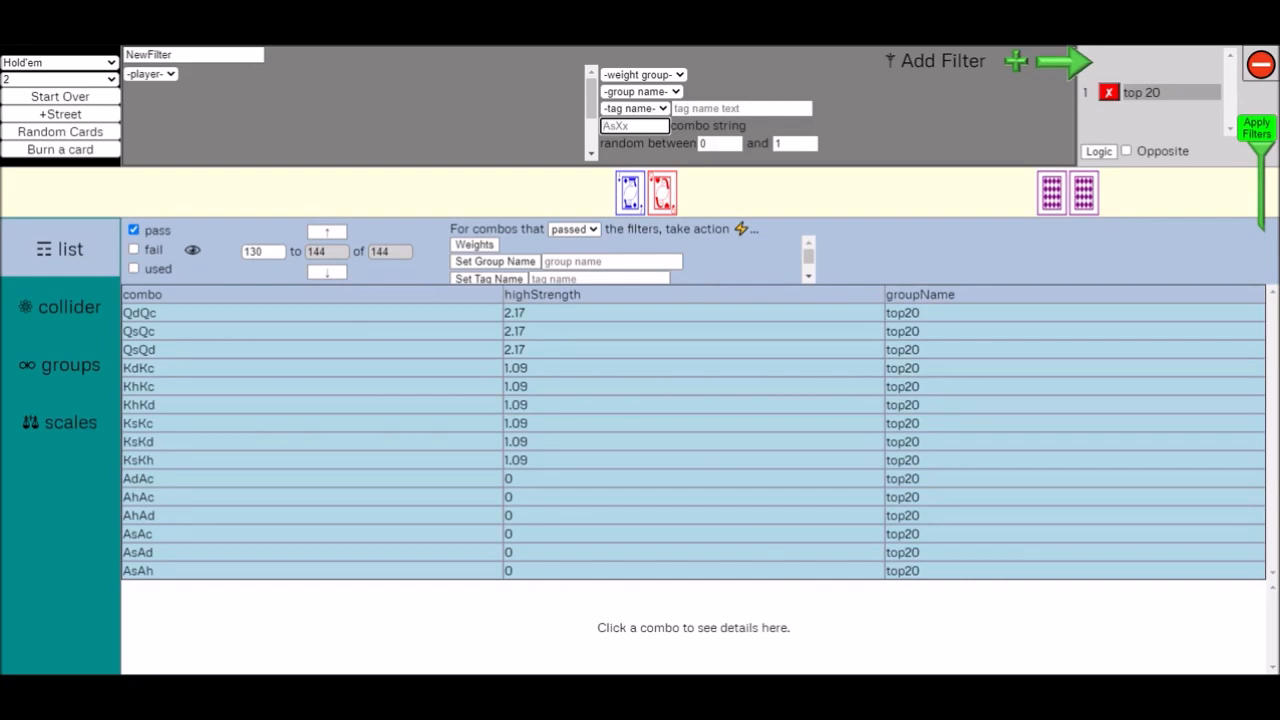
text(XxKx)
key(BackSpace)
key(BackSpace)
key(BackSpace)
key(BackSpace)
click(809, 277)
click(810, 278)
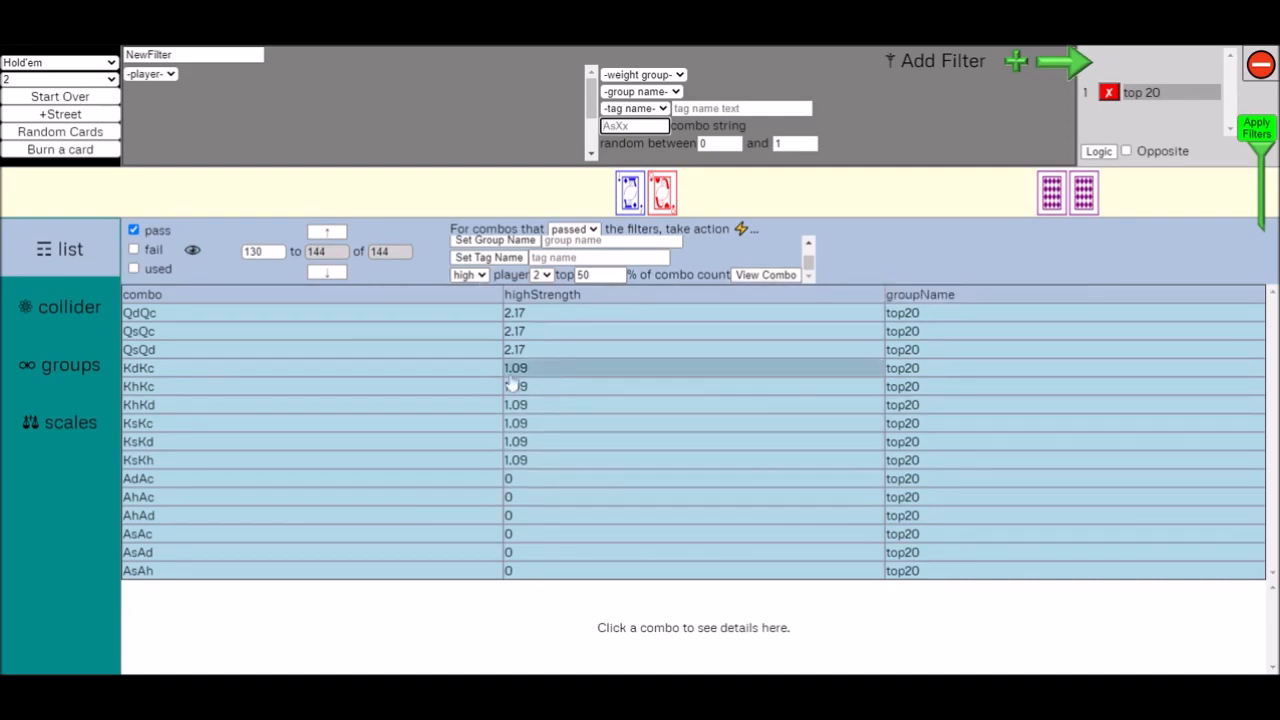
click(809, 246)
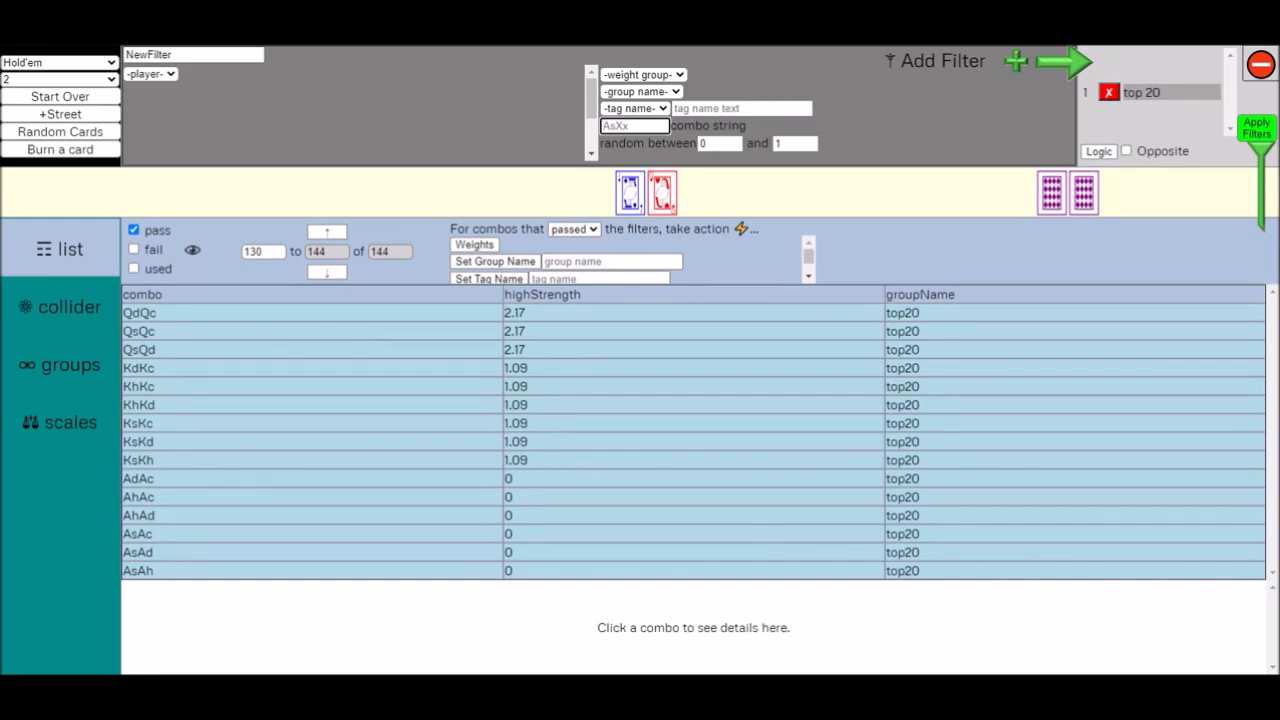
- Remove the top 20 filter and set the lower bound of player 2's high strength range to 20%
click(1108, 92)
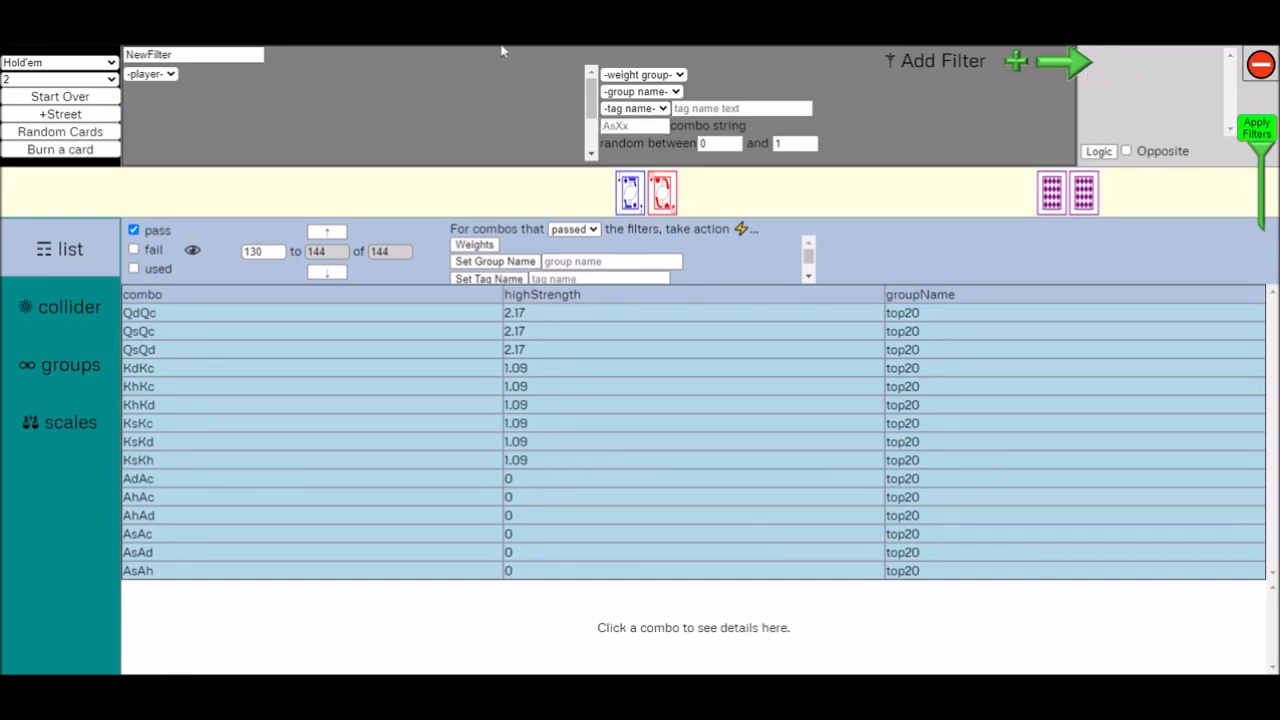
click(155, 90)
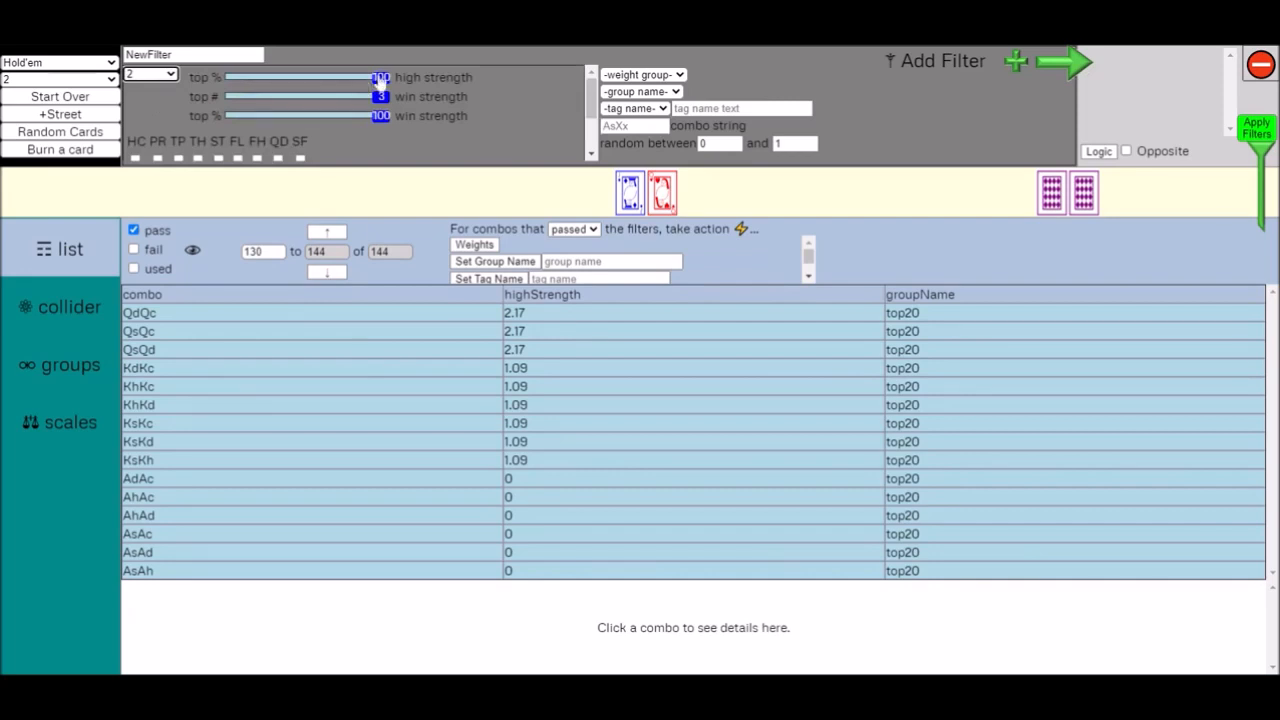
click(301, 82)
key(Left)
key(Left)
key(Left)
key(Left)
key(Left)
key(Left)
key(Left)
key(Left)
key(Left)
key(Left)
key(Left)
key(Left)
key(Left)
key(Left)
key(Left)
key(Left)
key(Left)
key(Left)
key(Left)
key(Left)
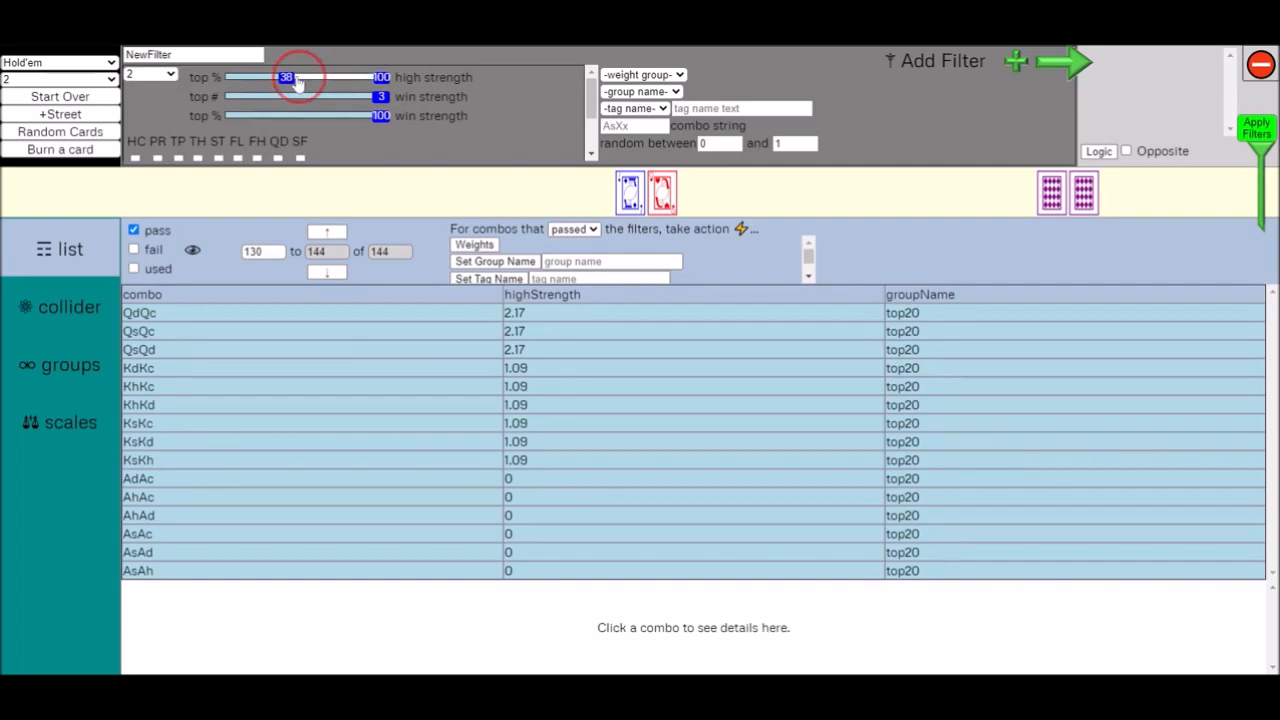
key(Left)
key(Left)
key(Left)
key(Left)
key(Left)
key(Left)
- Set the upper bound of player 2's high strength range to 50%
click(376, 80)
key(Left)
key(Left)
key(Left)
key(Left)
key(Left)
key(Left)
key(Left)
key(Left)
key(Left)
key(Left)
key(Left)
key(Left)
key(Left)
key(Left)
key(Left)
key(Left)
key(Left)
key(Left)
key(Left)
key(Left)
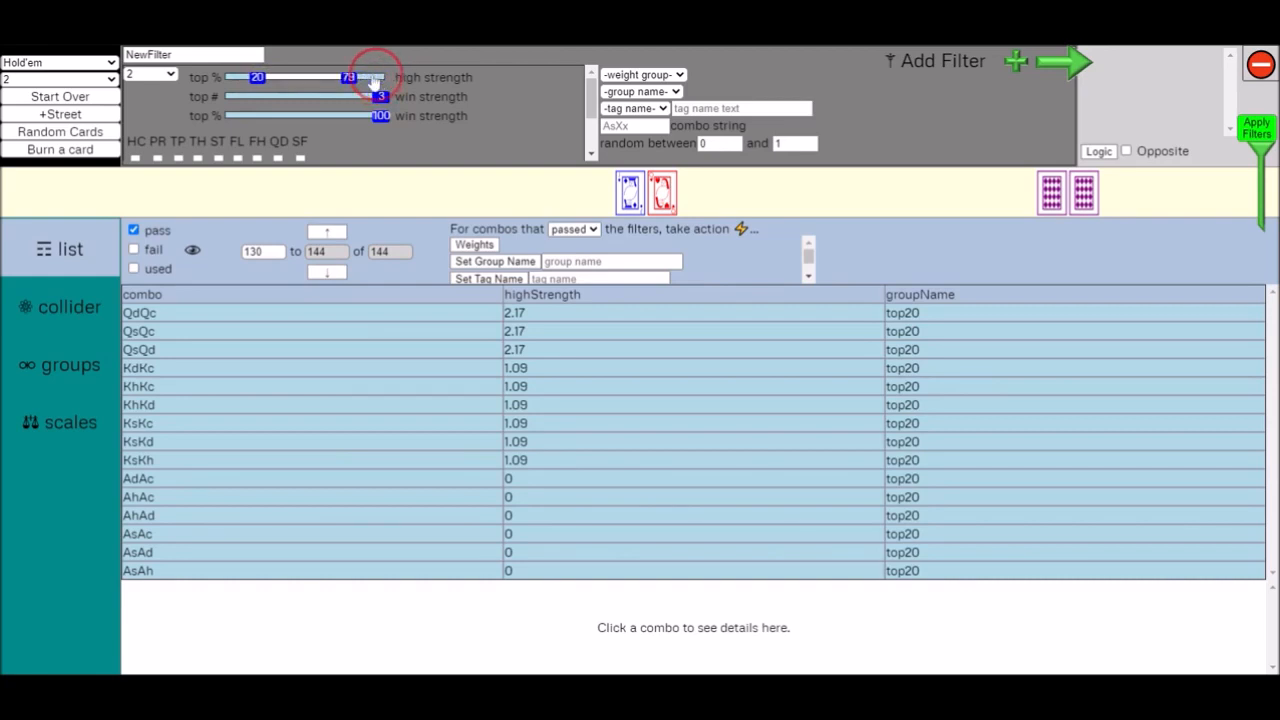
drag(324, 77, 305, 77)
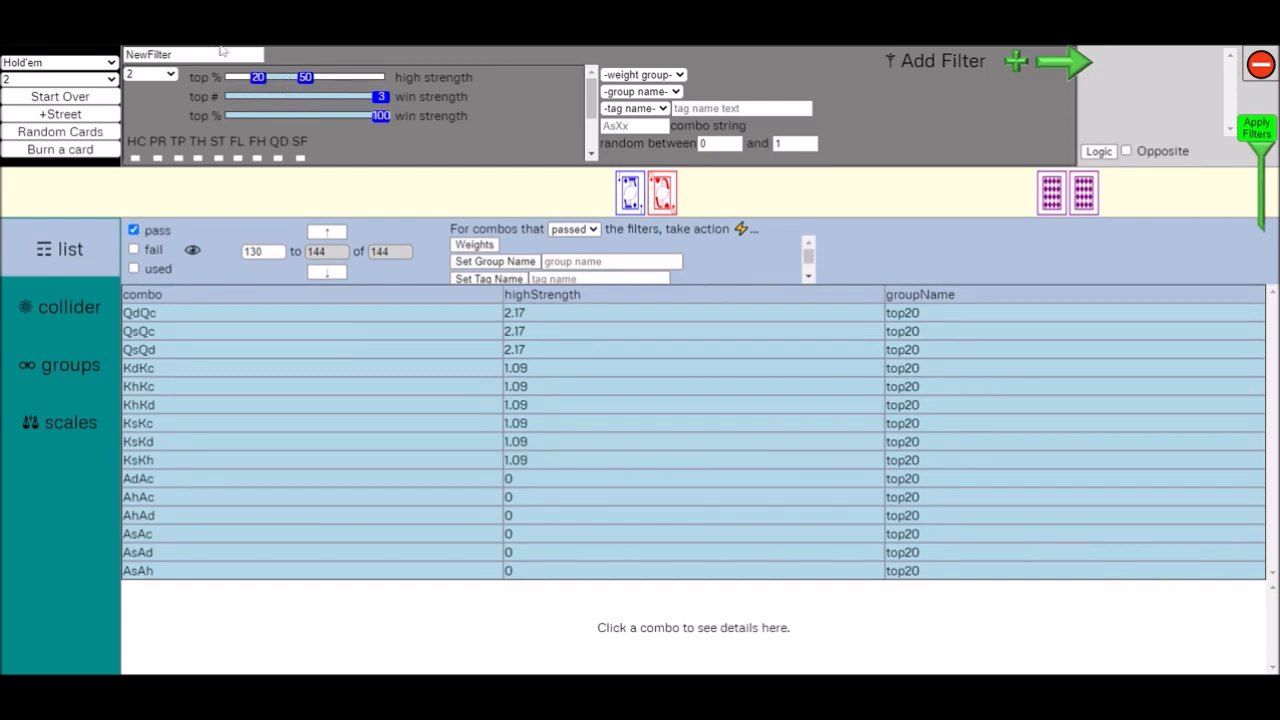
- Name the filter "top50 minus top20", add it to the filter list and apply it to the combos
drag(222, 51, 110, 56)
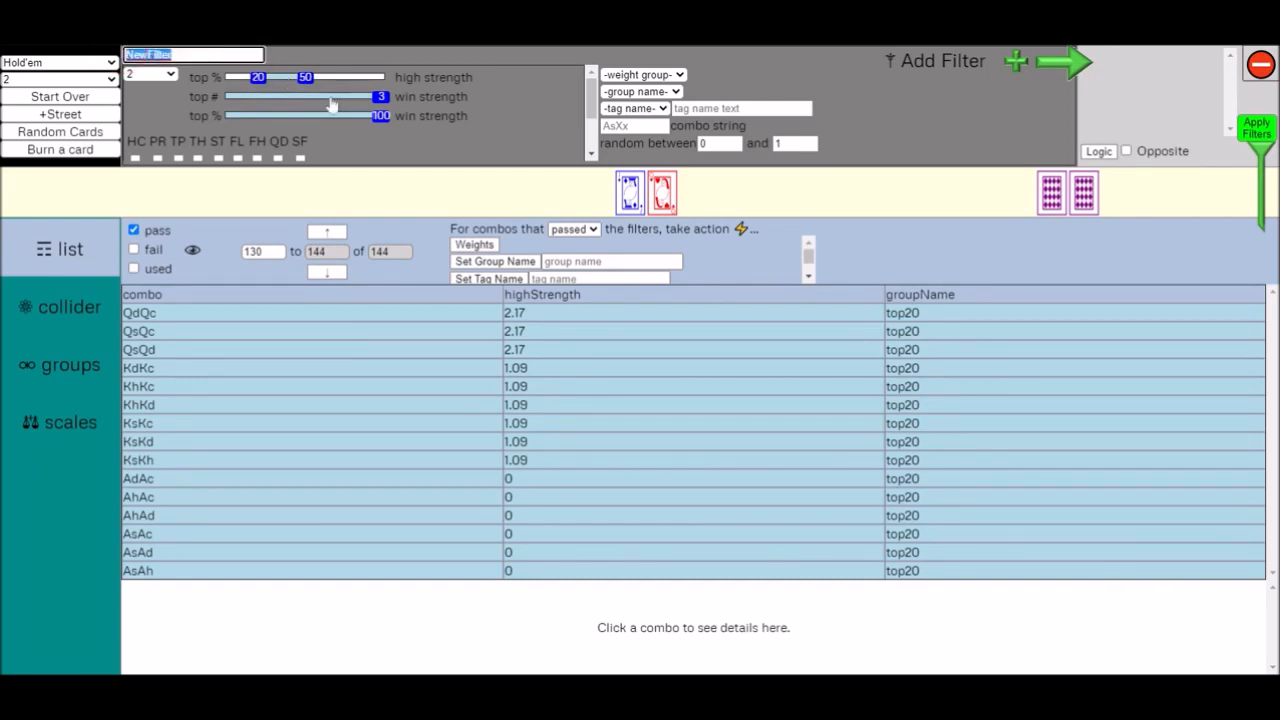
text(top50 minus top20)
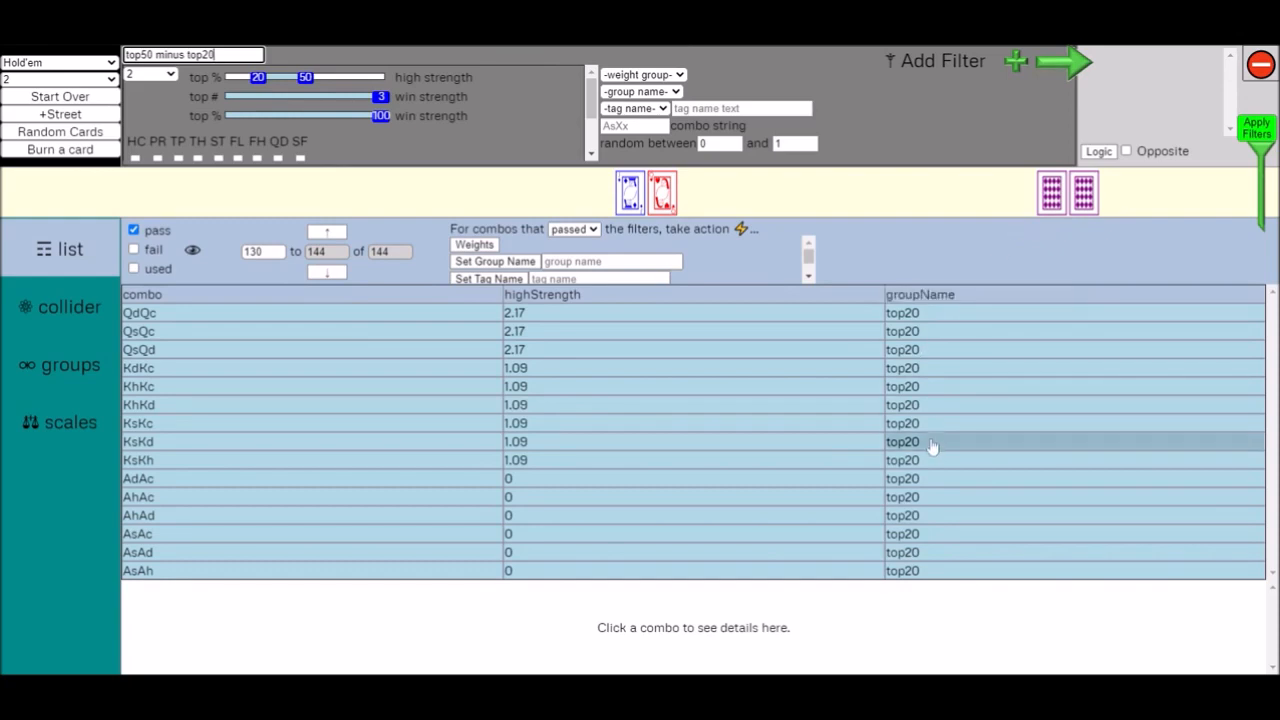
click(1052, 77)
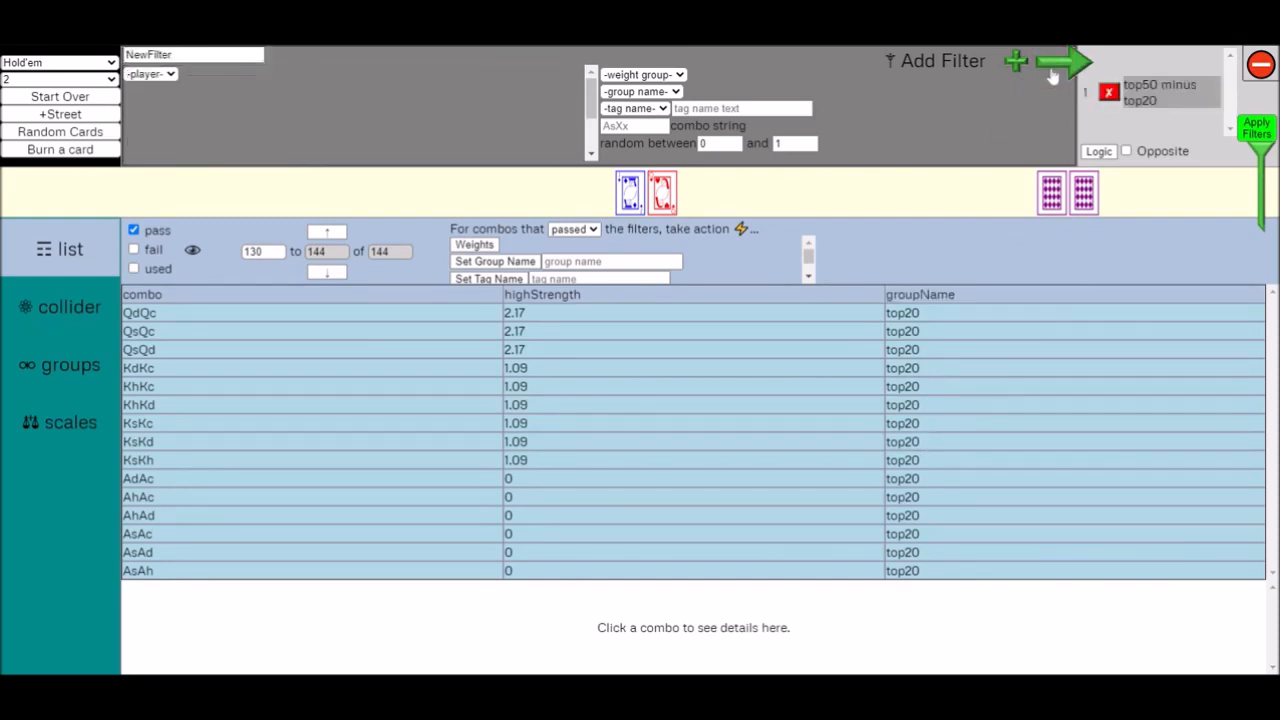
click(1257, 128)
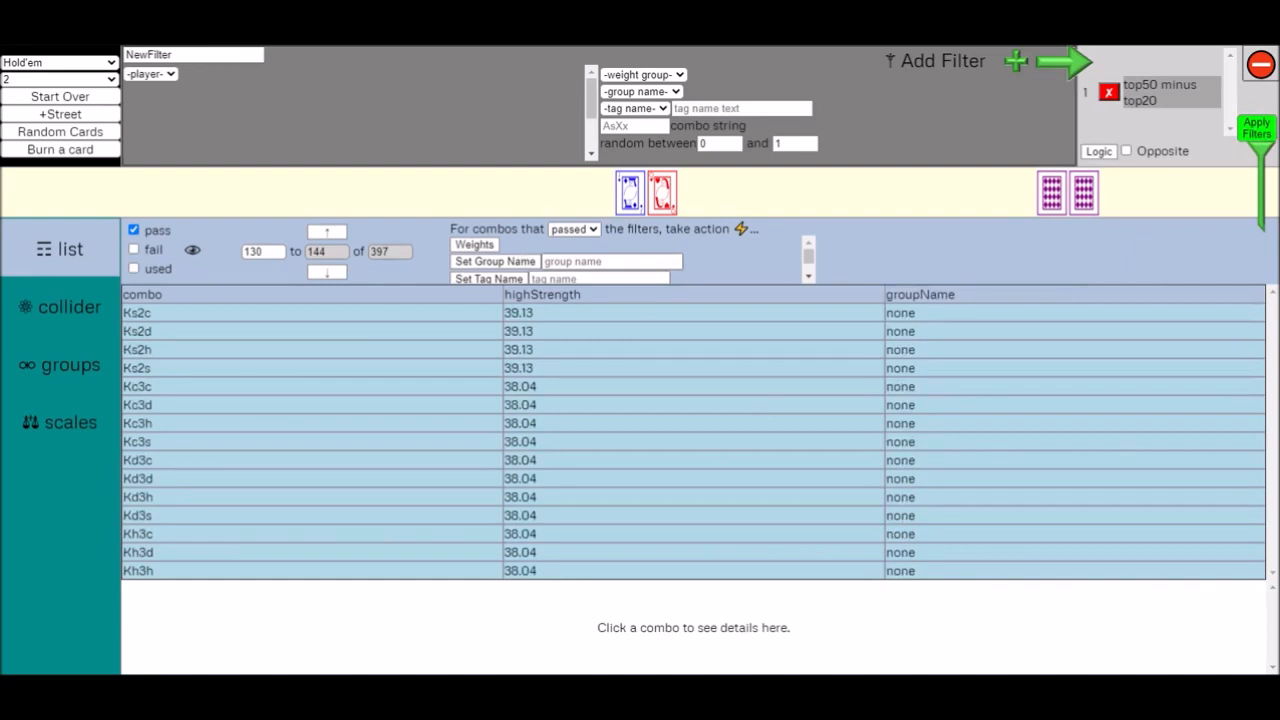
- Assign the group name top50_minus_top20 to the passed combos, and temporarily include the failed combos to check their group names
click(611, 262)
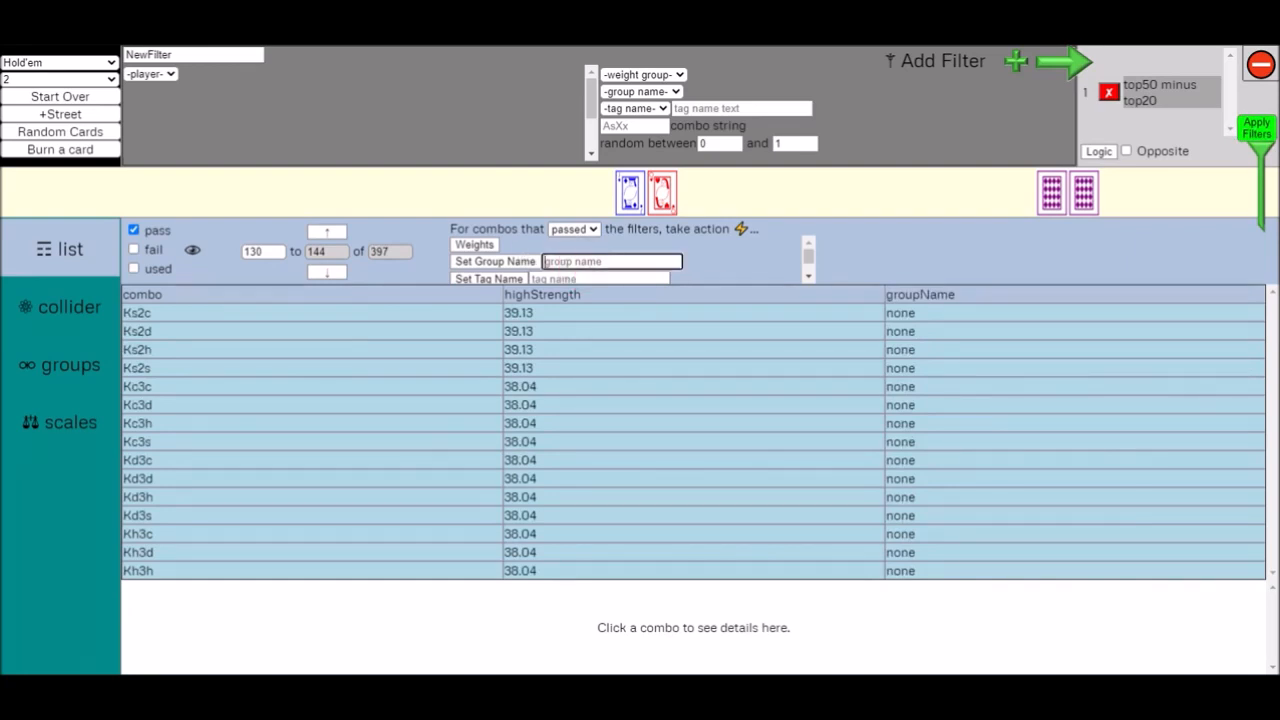
text(top50 minus top20)
click(512, 261)
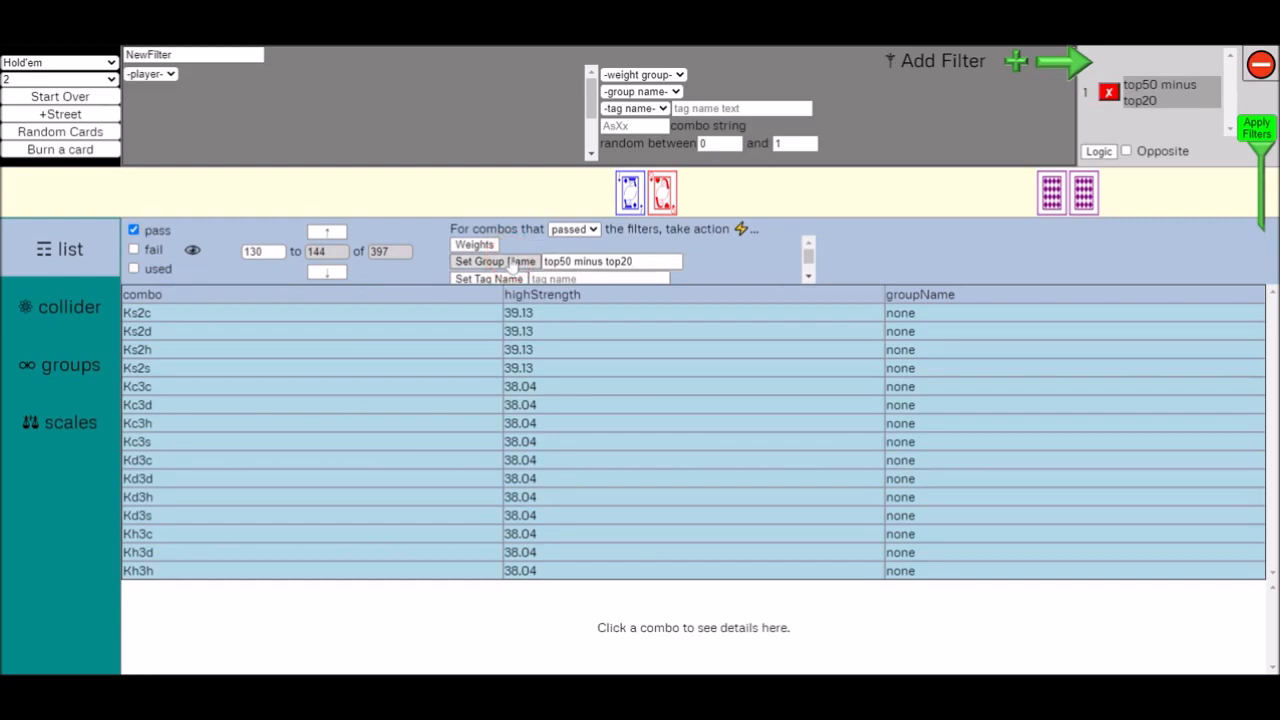
click(574, 261)
key(BackSpace)
text(_)
key(Right)
key(Right)
key(Right)
key(shift+Right)
text(_)
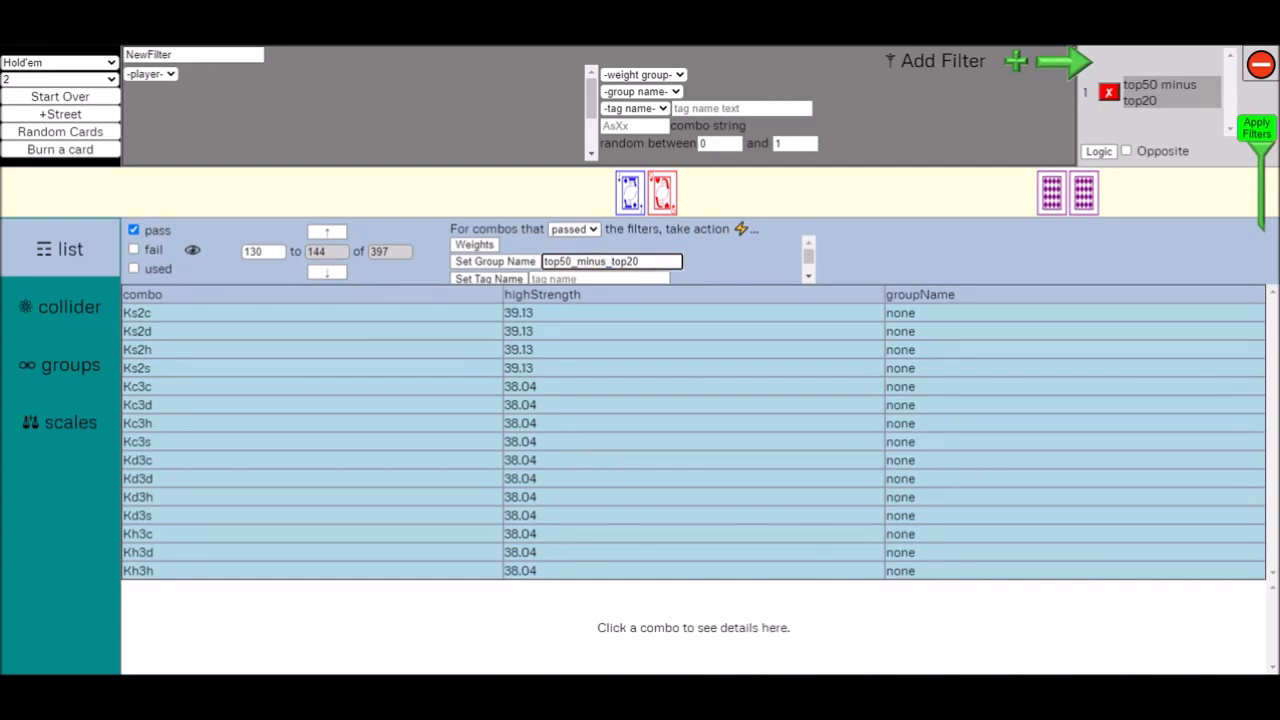
click(492, 264)
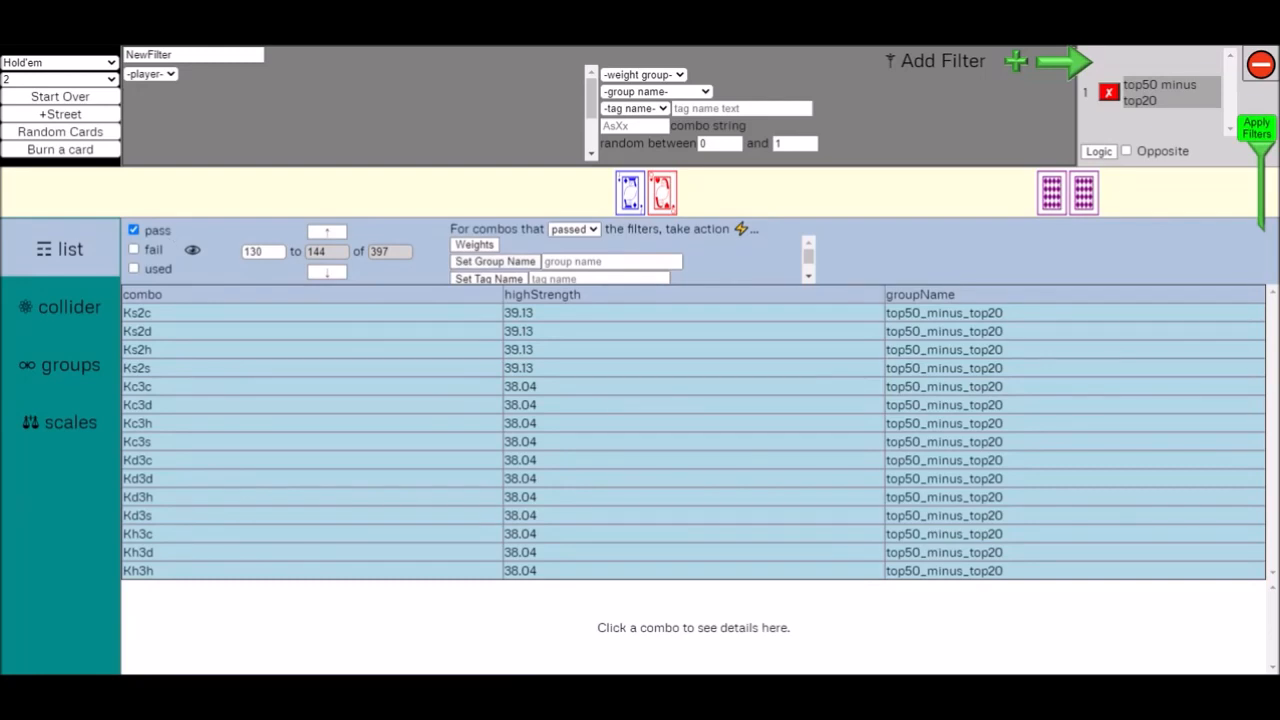
click(134, 250)
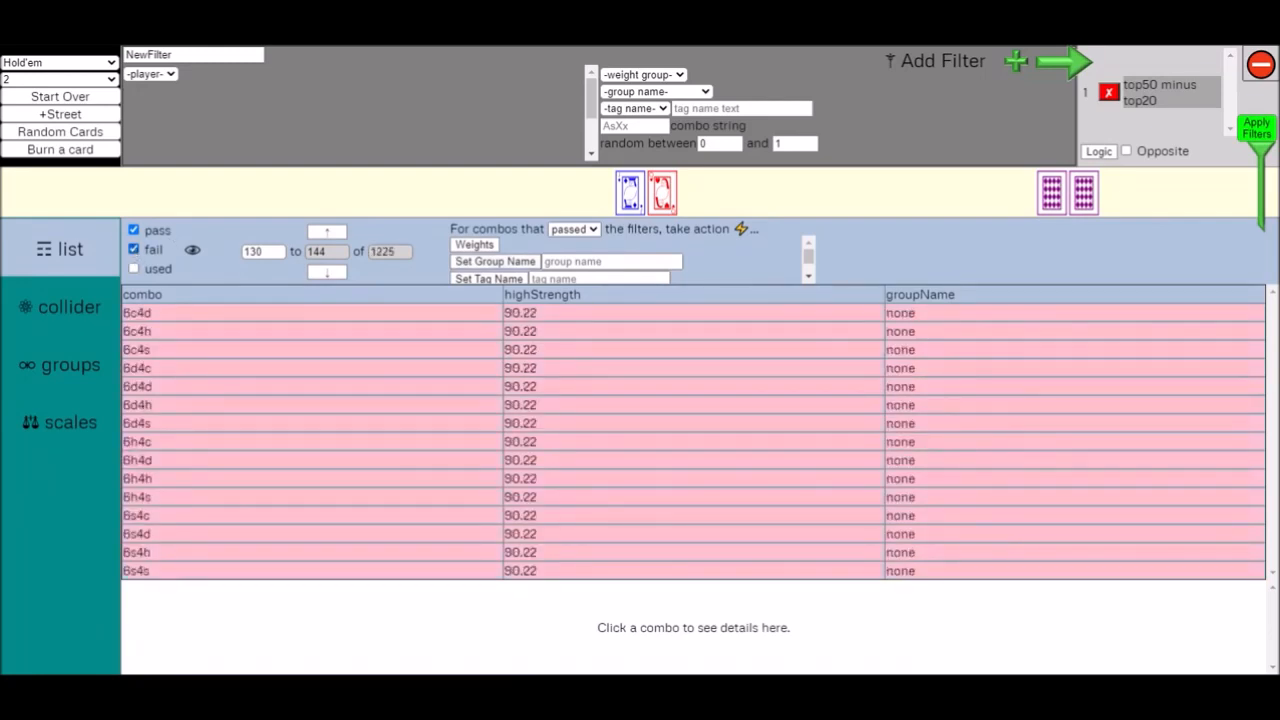
click(134, 250)
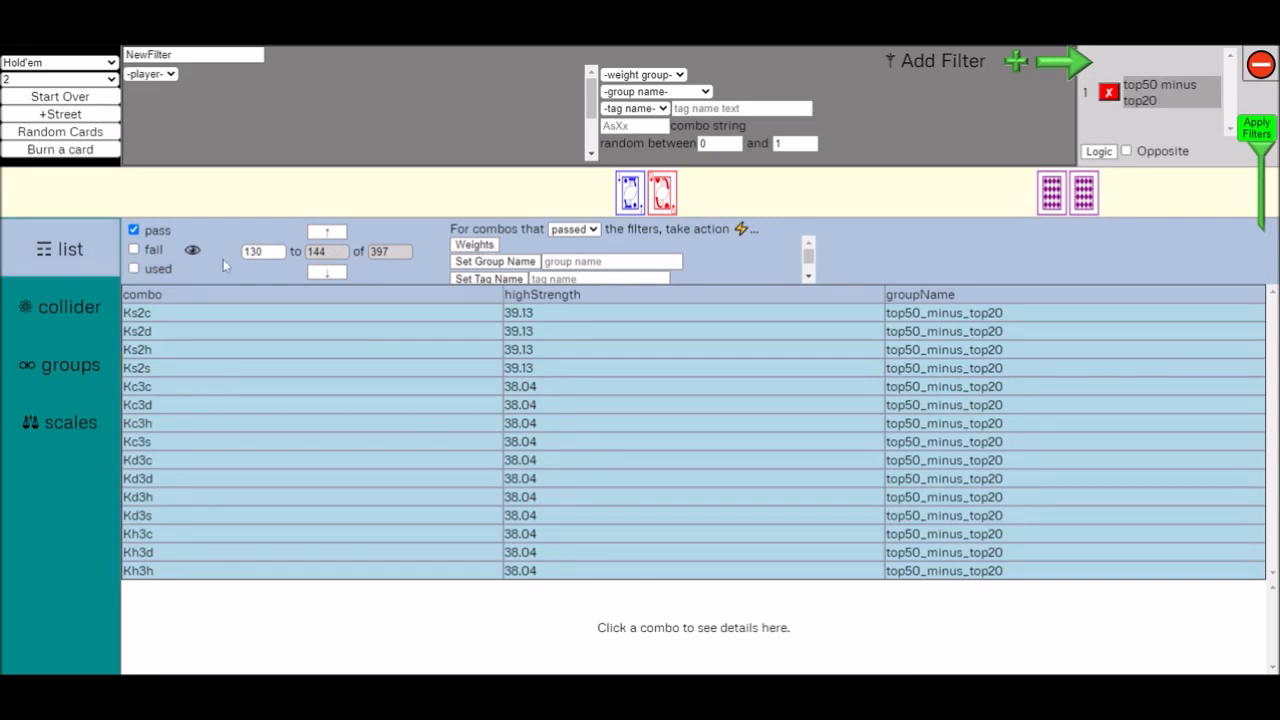
- Open the groups summary and examine the combo count and percentages of each of player 2's groups
click(84, 370)
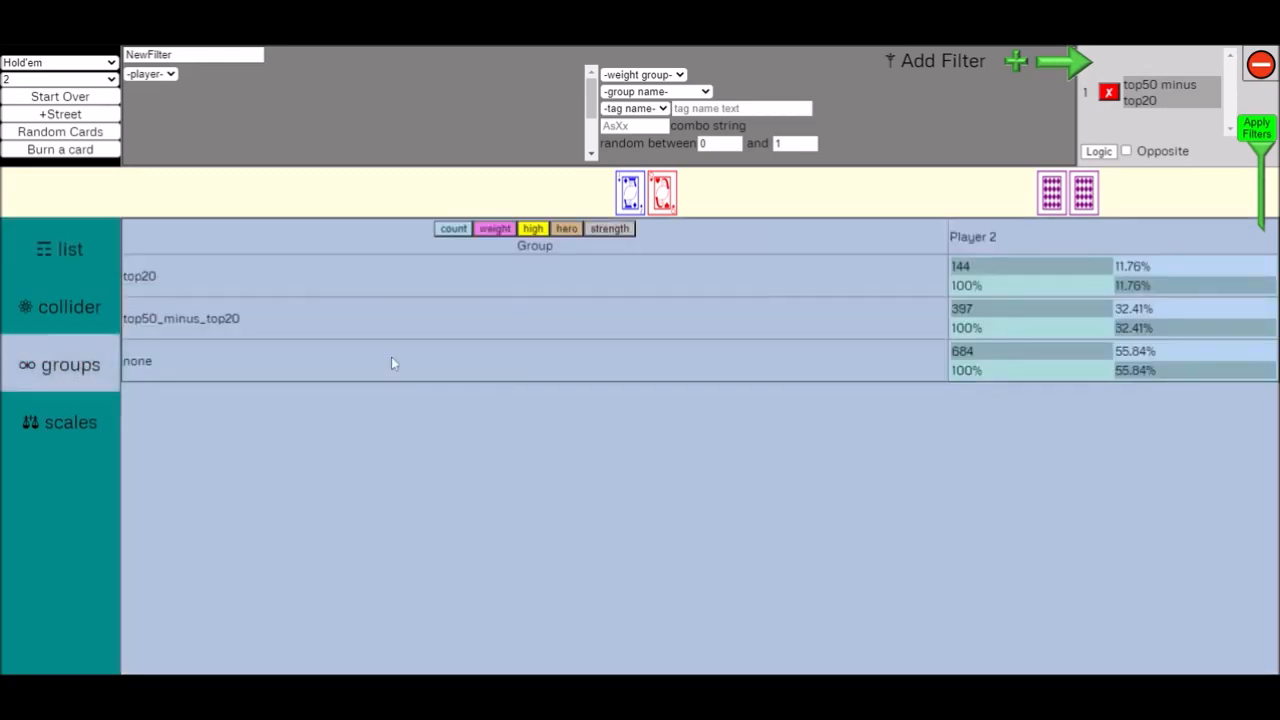
double_click(126, 276)
drag(144, 318, 240, 318)
drag(155, 364, 137, 364)
click(206, 365)
double_click(985, 288)
double_click(967, 326)
drag(1121, 288, 1141, 288)
- Review player 2's groups by weight, high hand type, hero win/loss and average high strength
click(497, 229)
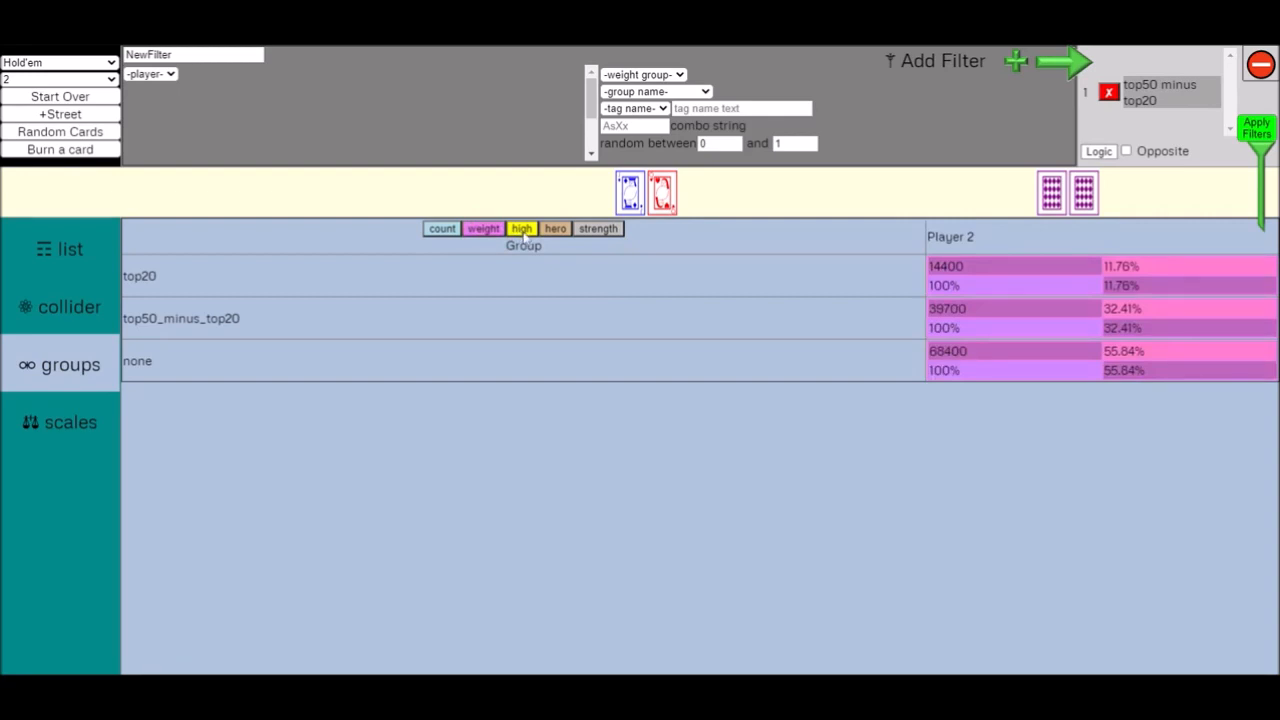
drag(937, 234, 1235, 235)
click(522, 229)
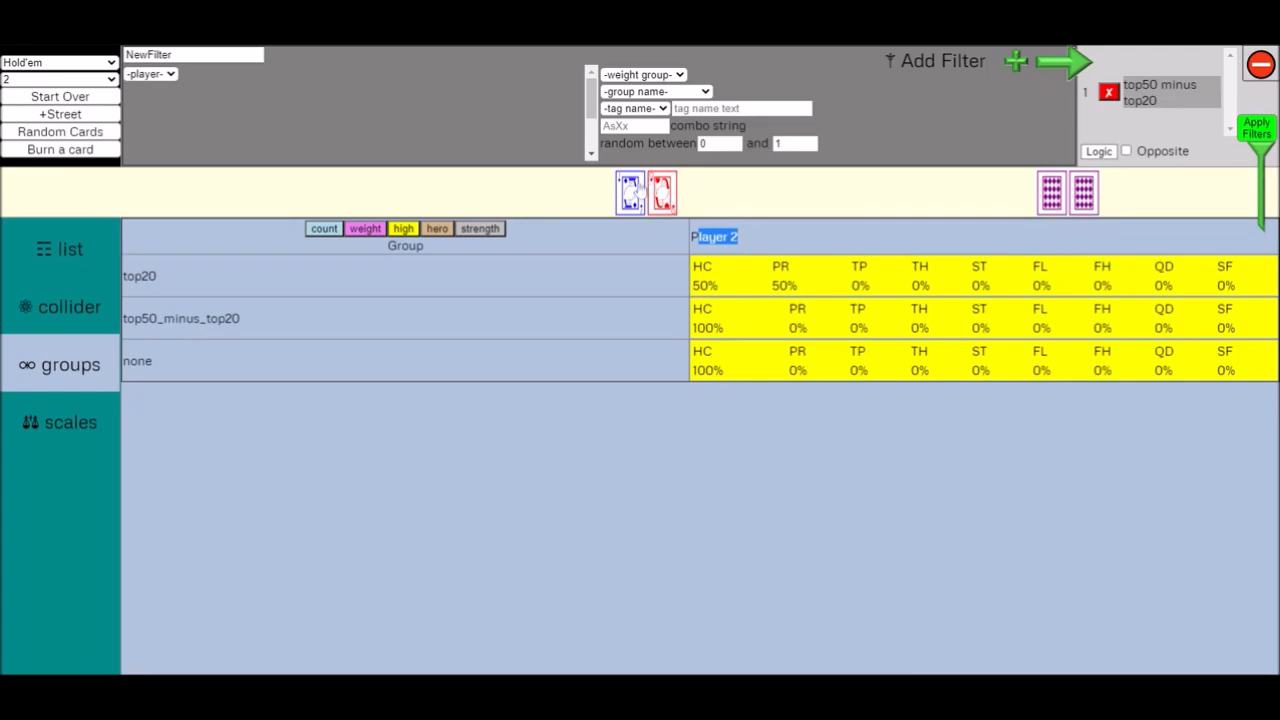
click(694, 266)
double_click(779, 262)
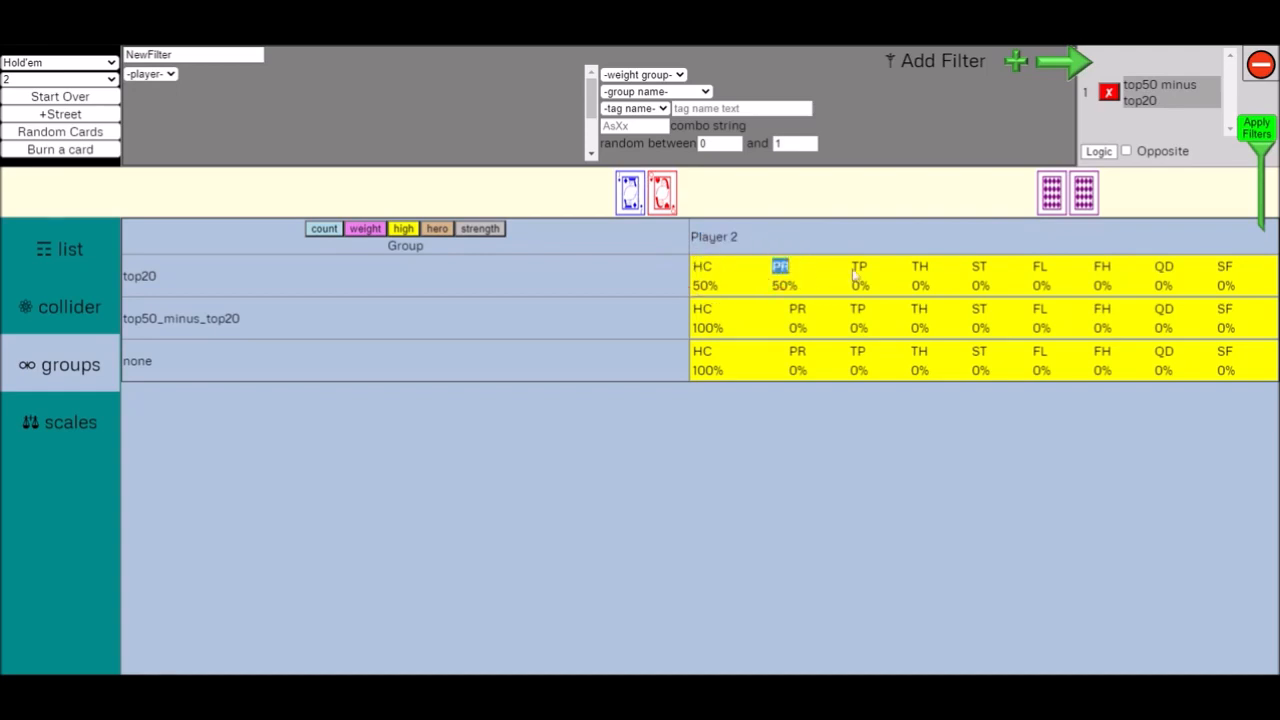
click(444, 231)
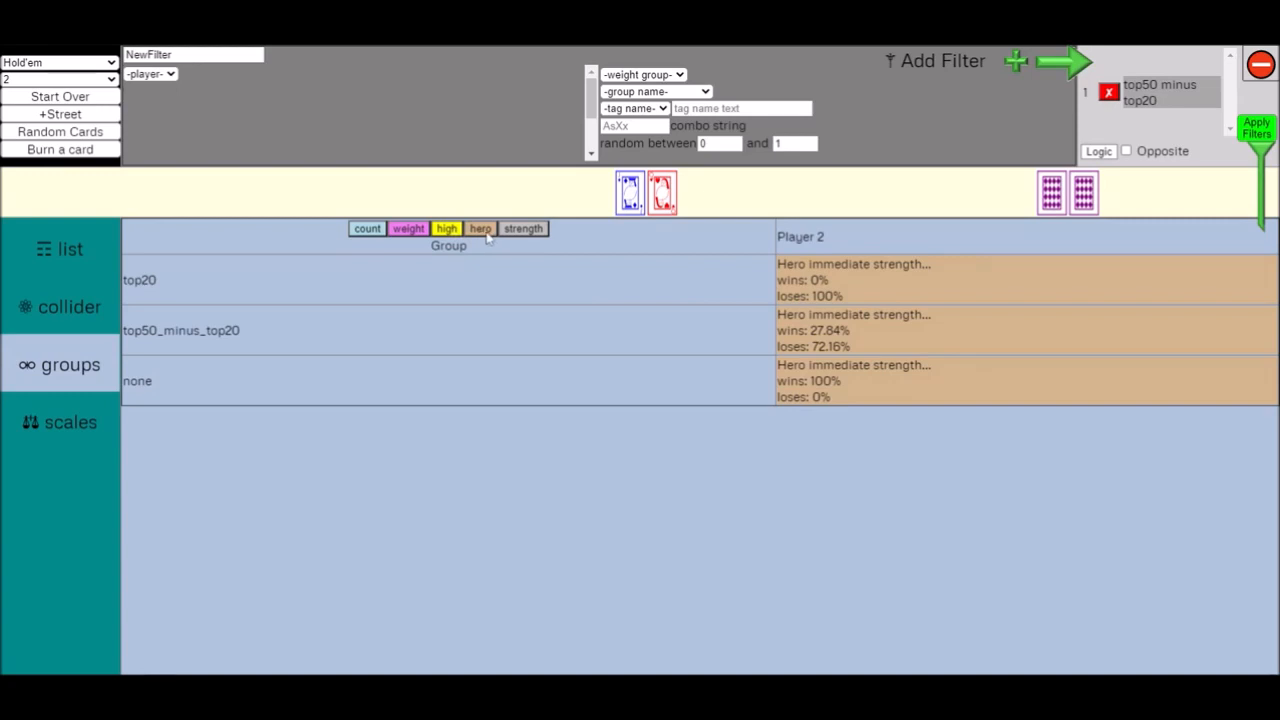
click(534, 232)
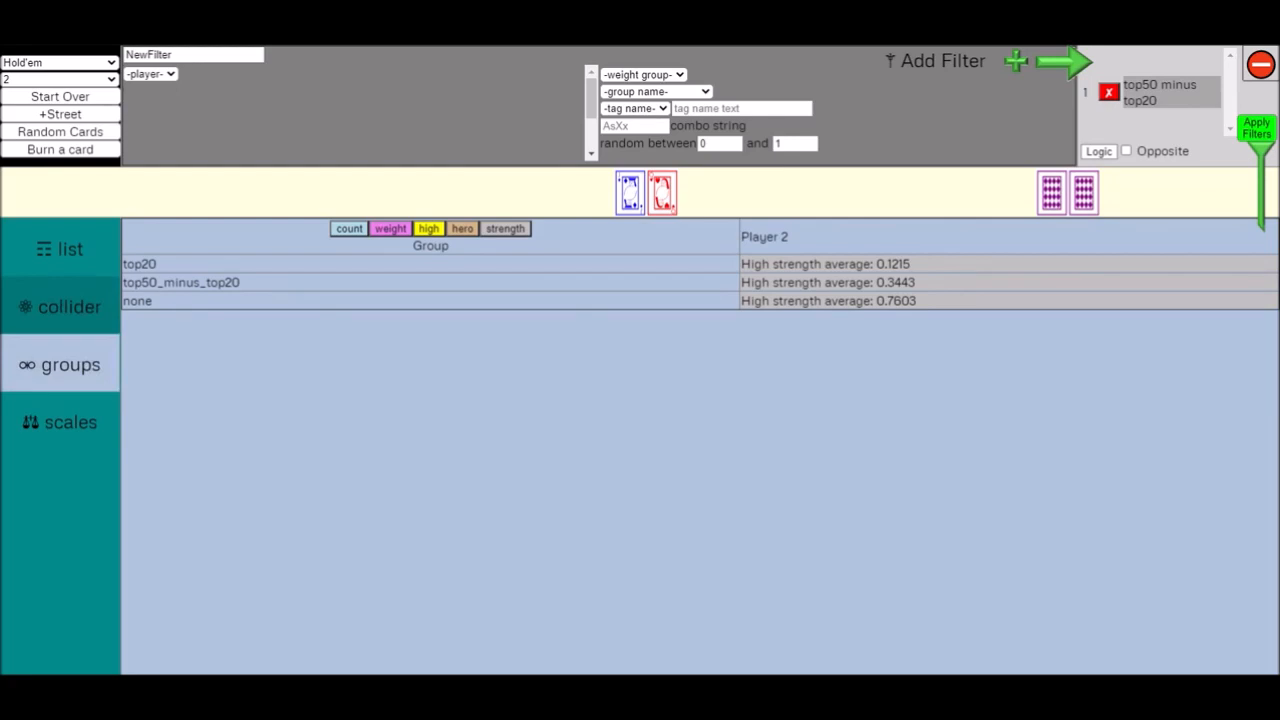
- Run a new collider simulation to target street 4 with 10 attempts
click(28, 322)
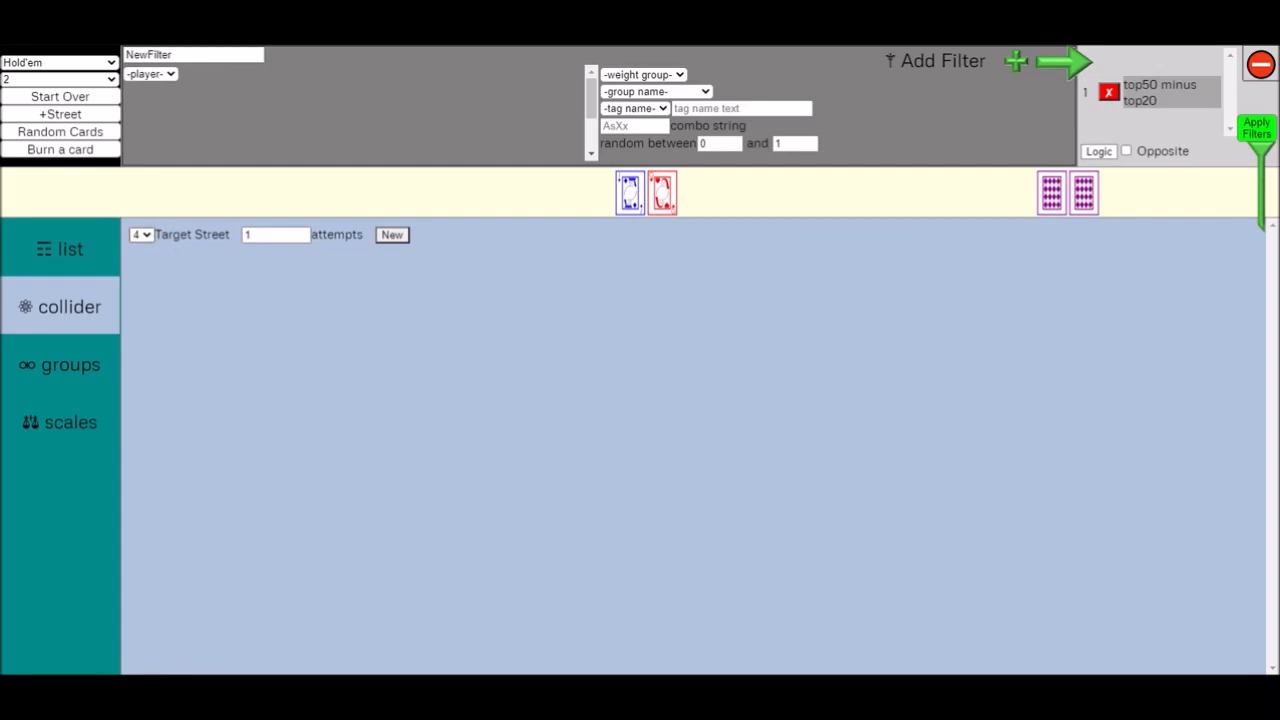
click(142, 235)
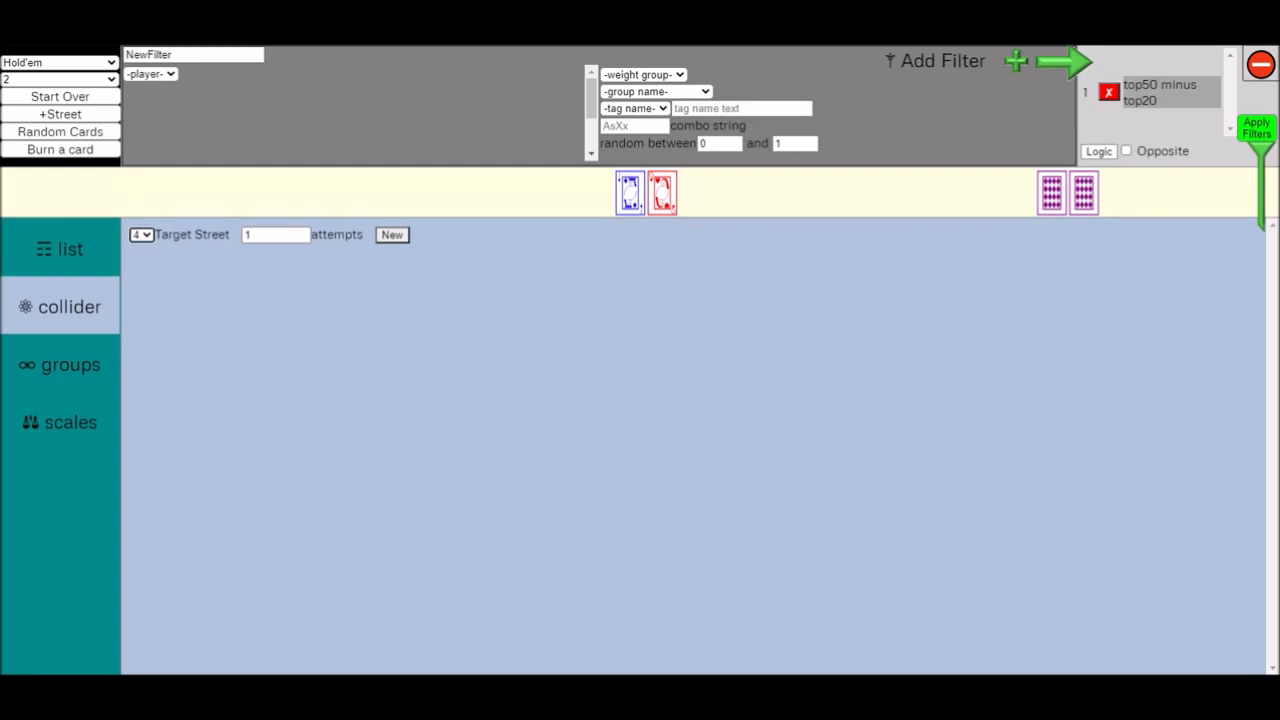
click(275, 235)
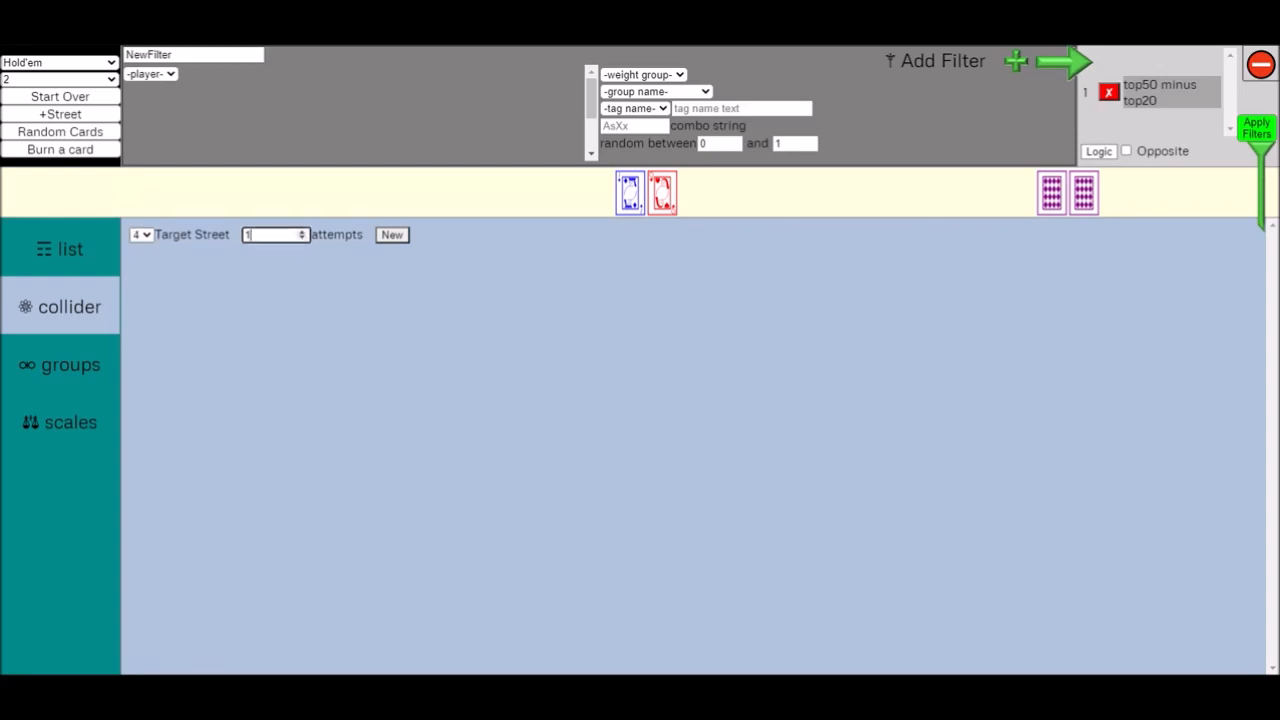
text(0)
click(387, 236)
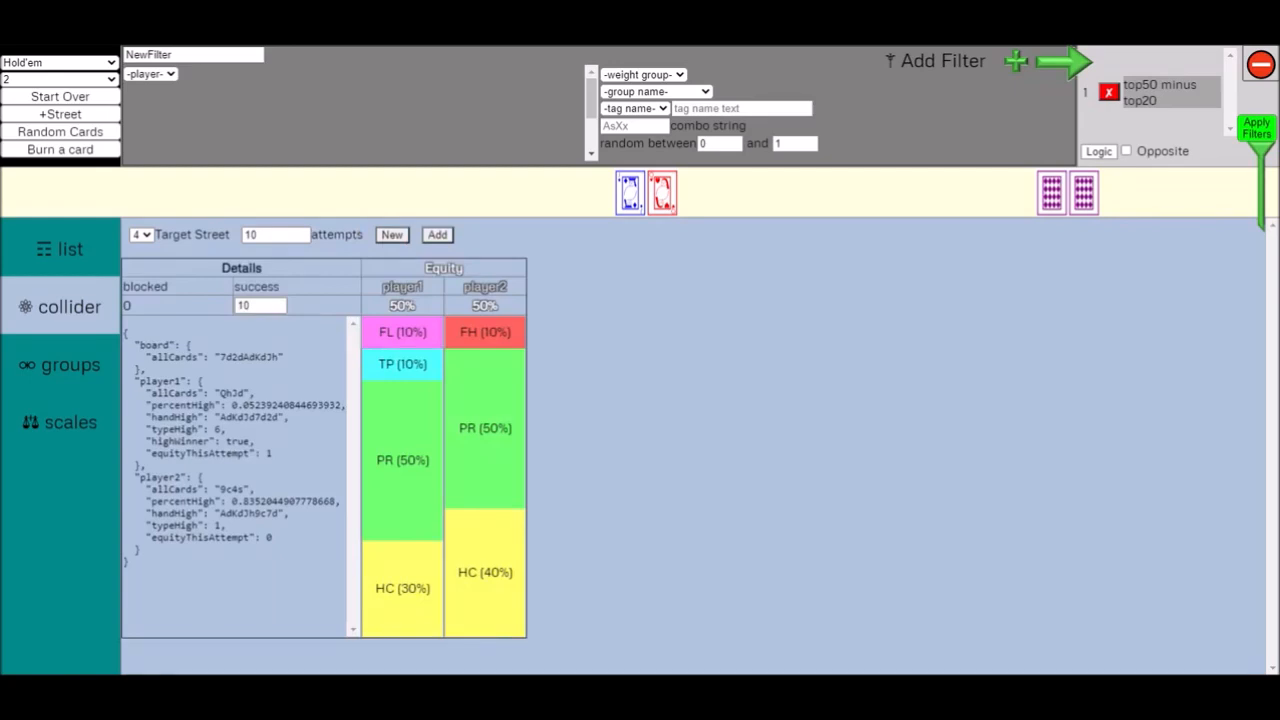
- Examine both players' cards in the tenth simulated attempt, and the players' and board cards in the ninth
double_click(230, 393)
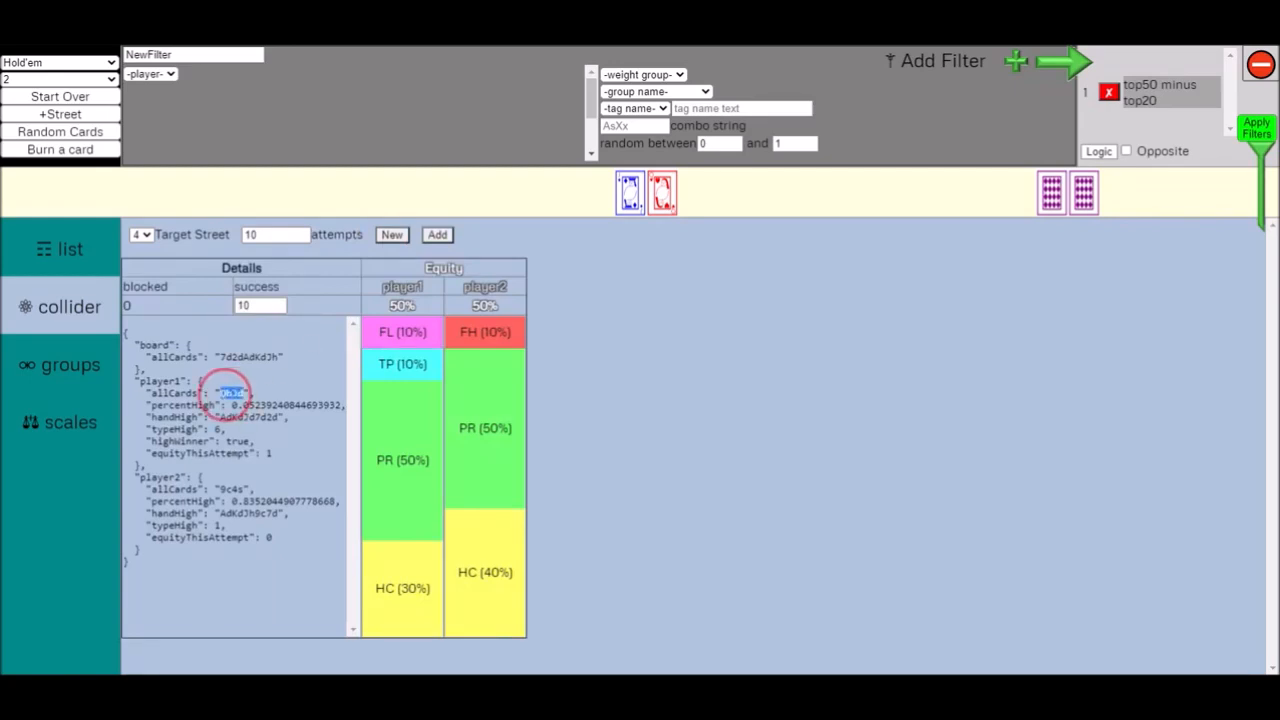
double_click(232, 489)
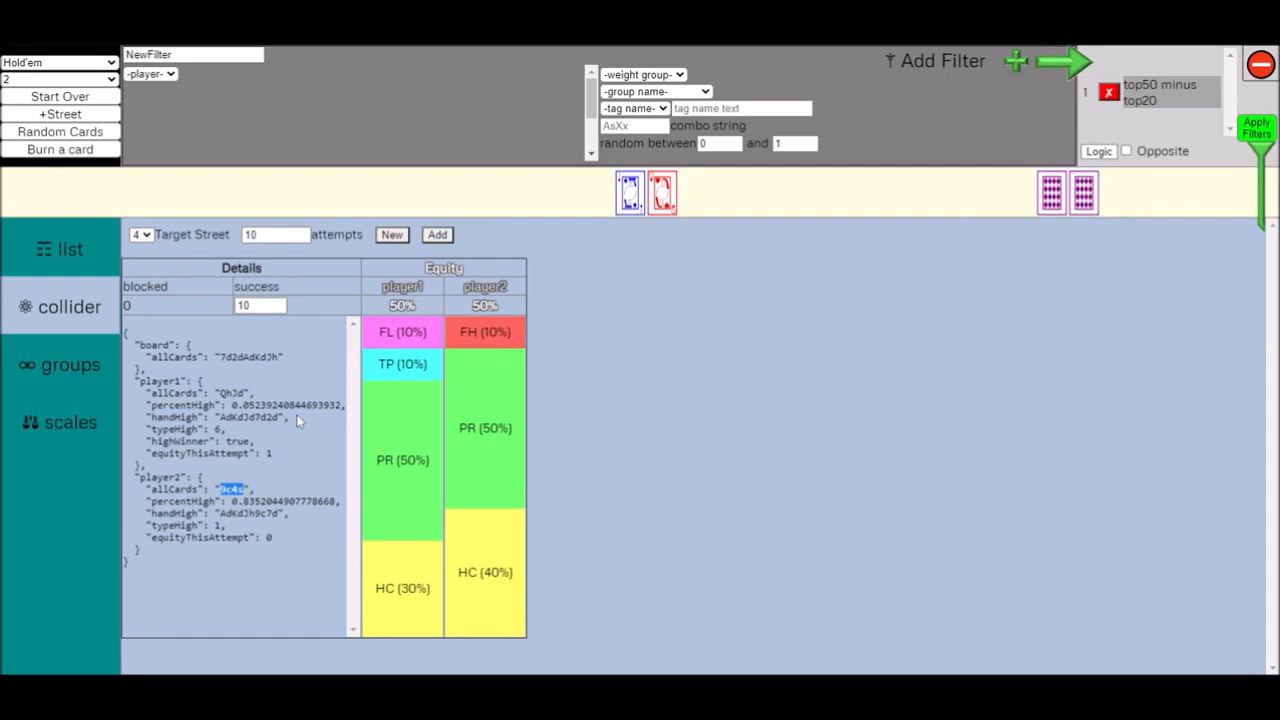
click(279, 308)
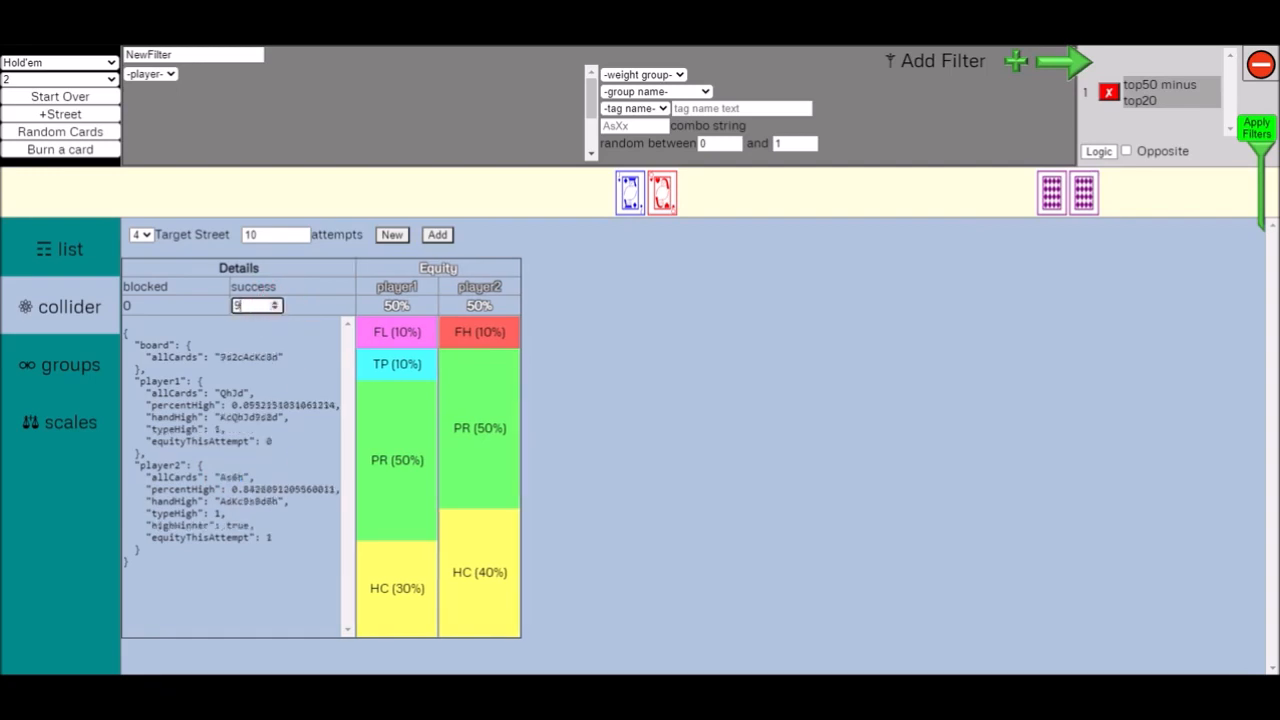
double_click(228, 477)
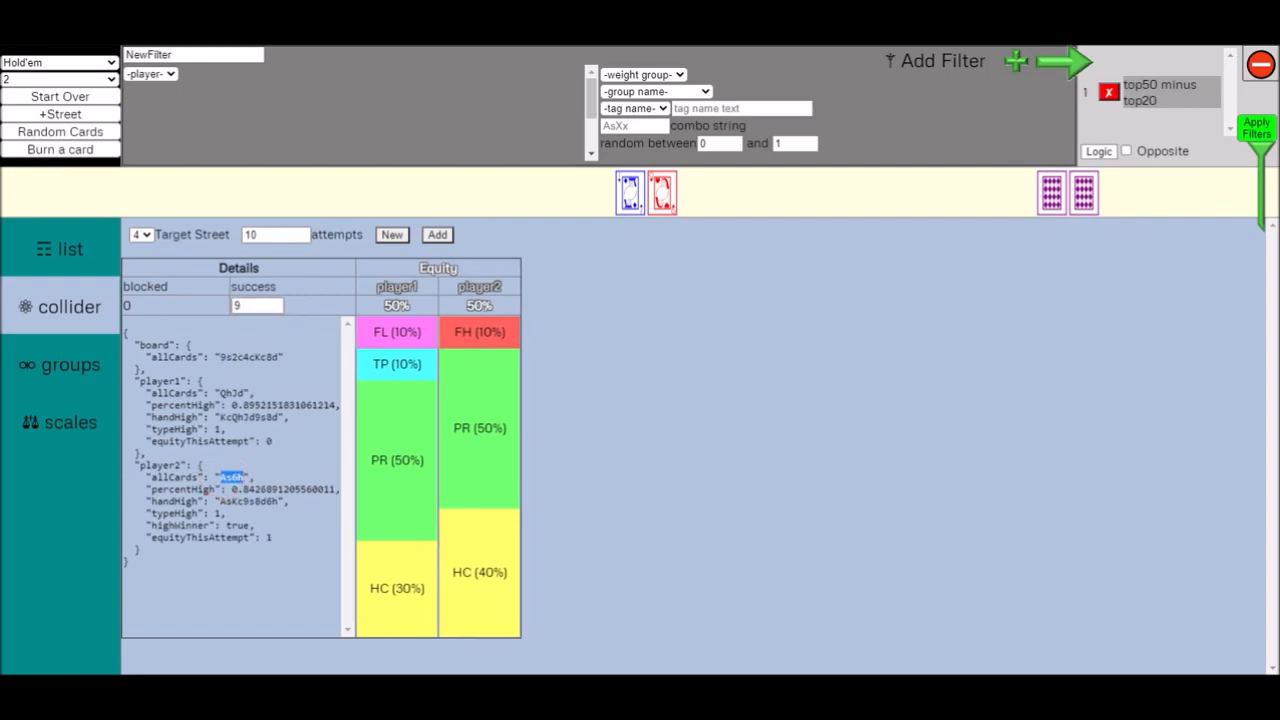
double_click(231, 393)
double_click(250, 356)
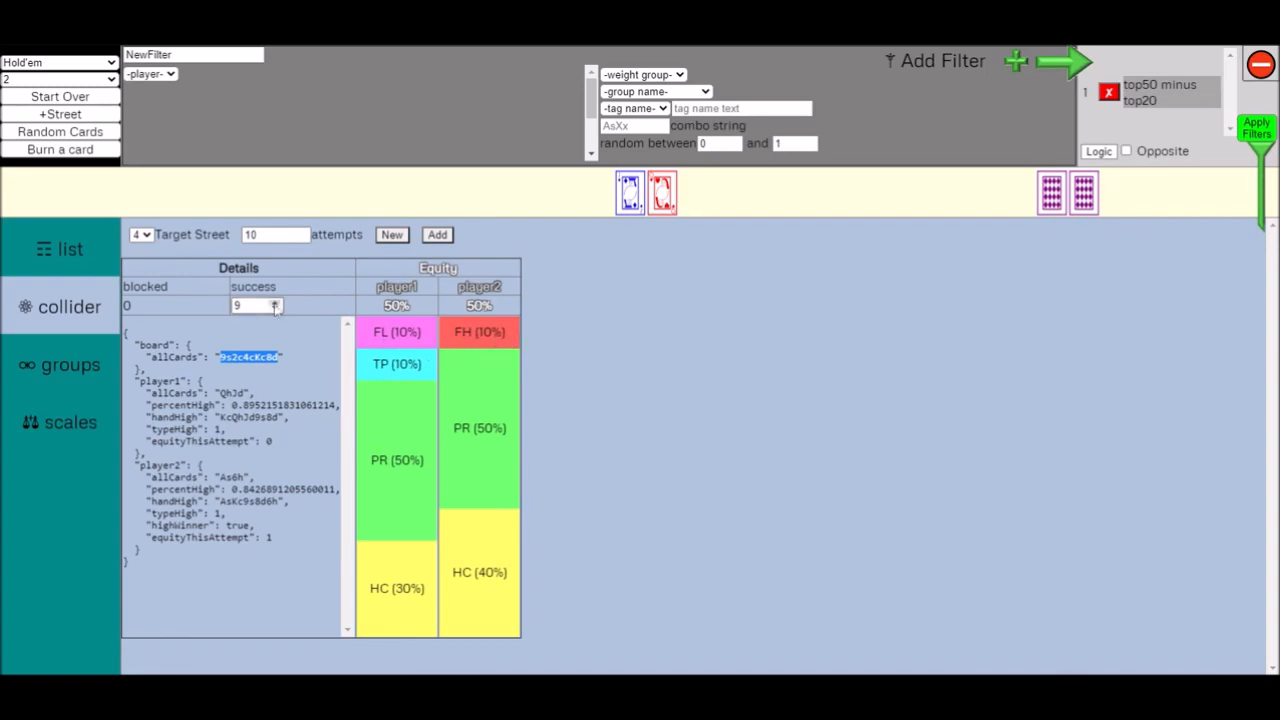
- Add two more batches of 10 attempts to the collider simulation and check both players' equity
click(272, 234)
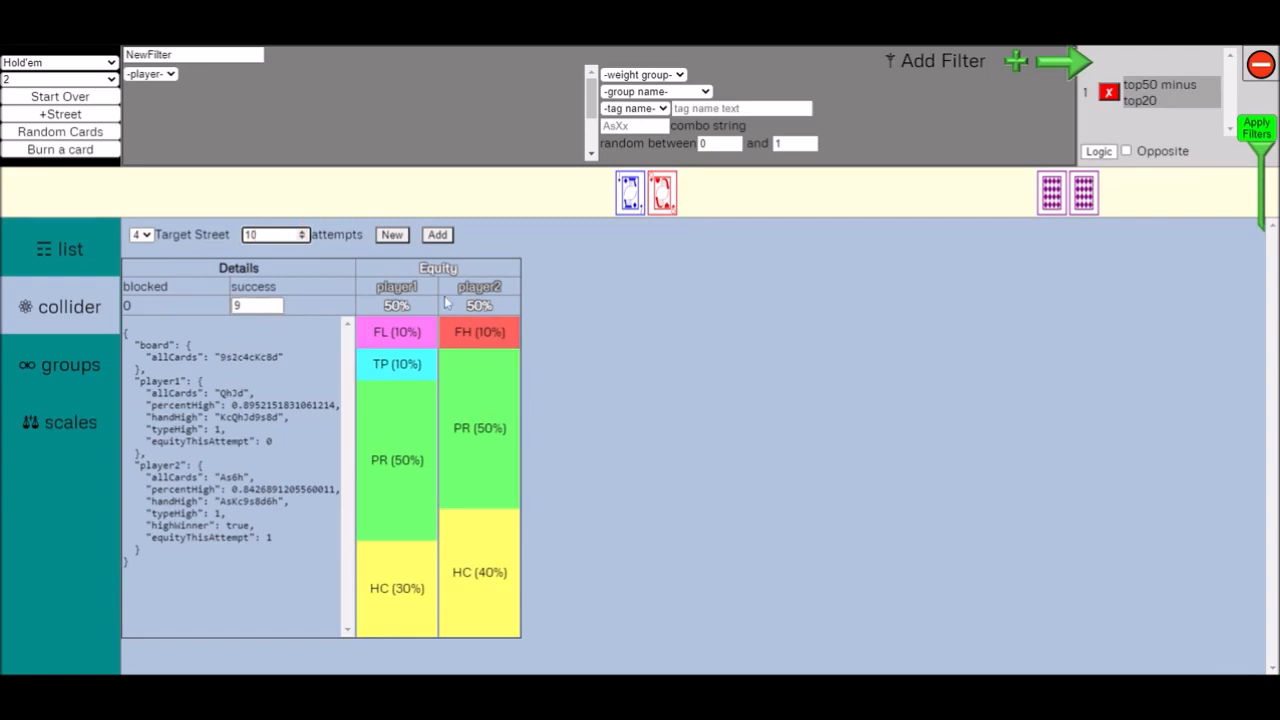
click(437, 234)
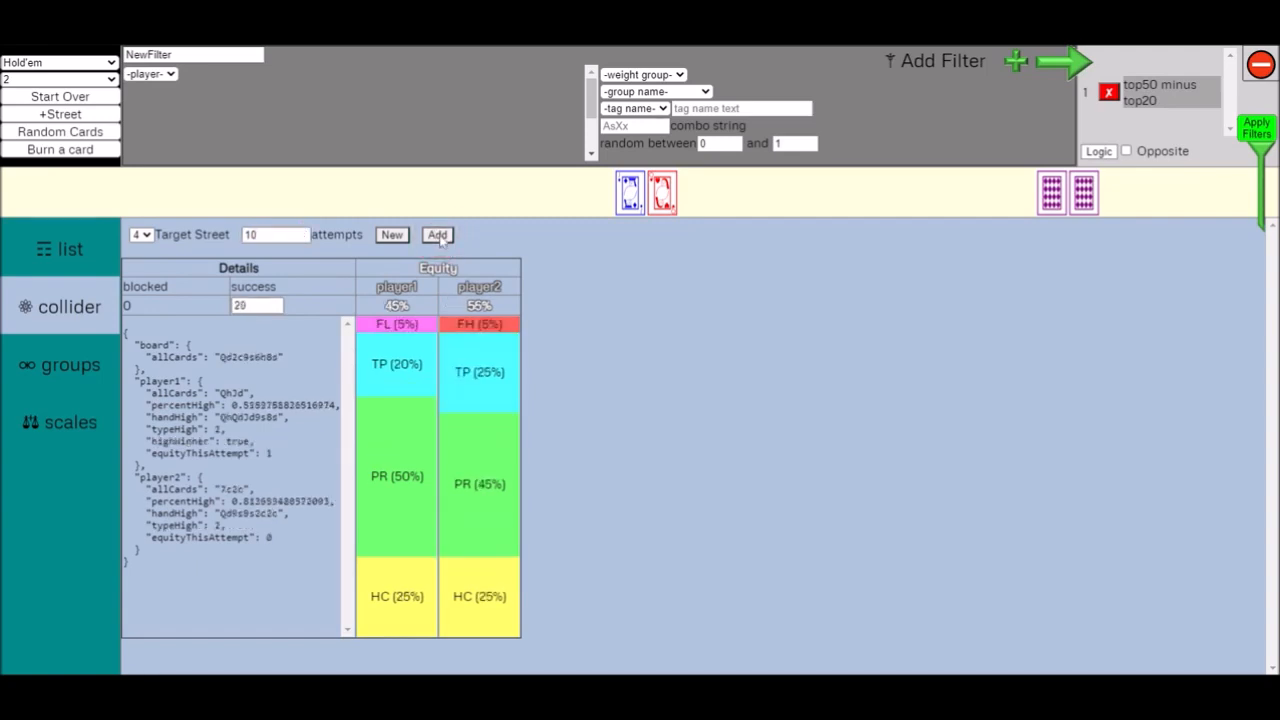
click(439, 236)
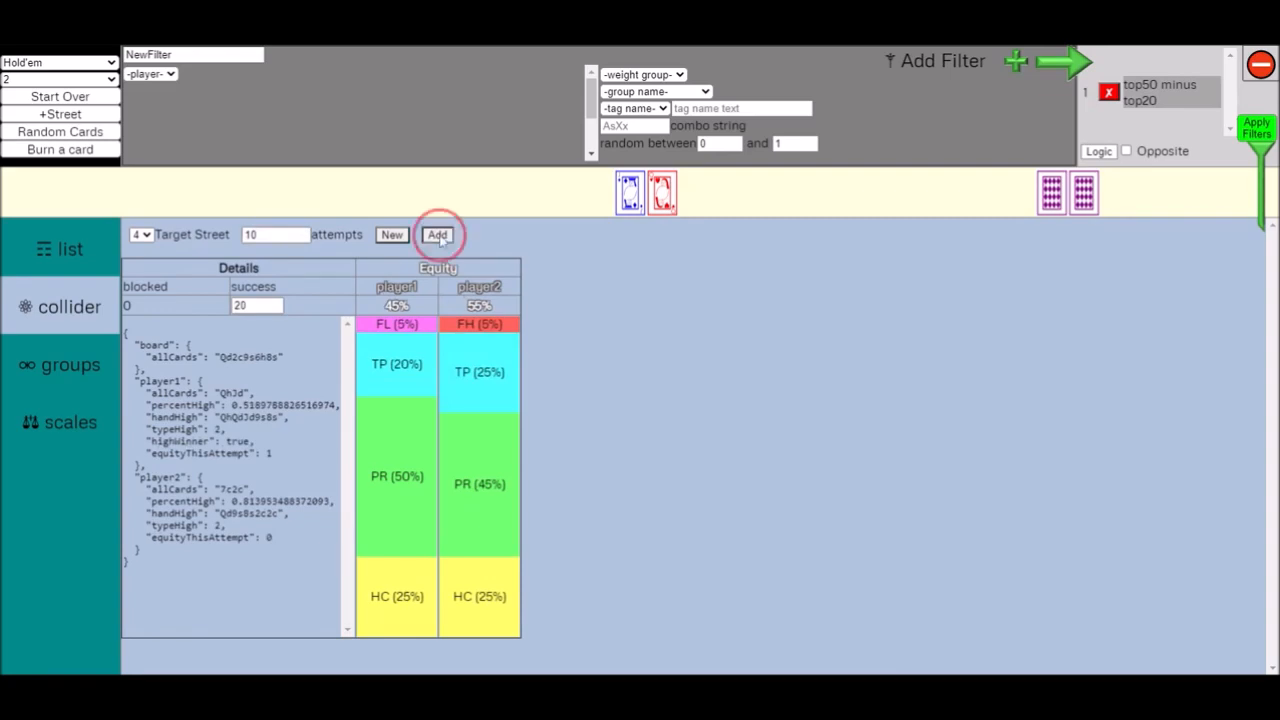
double_click(404, 305)
double_click(485, 304)
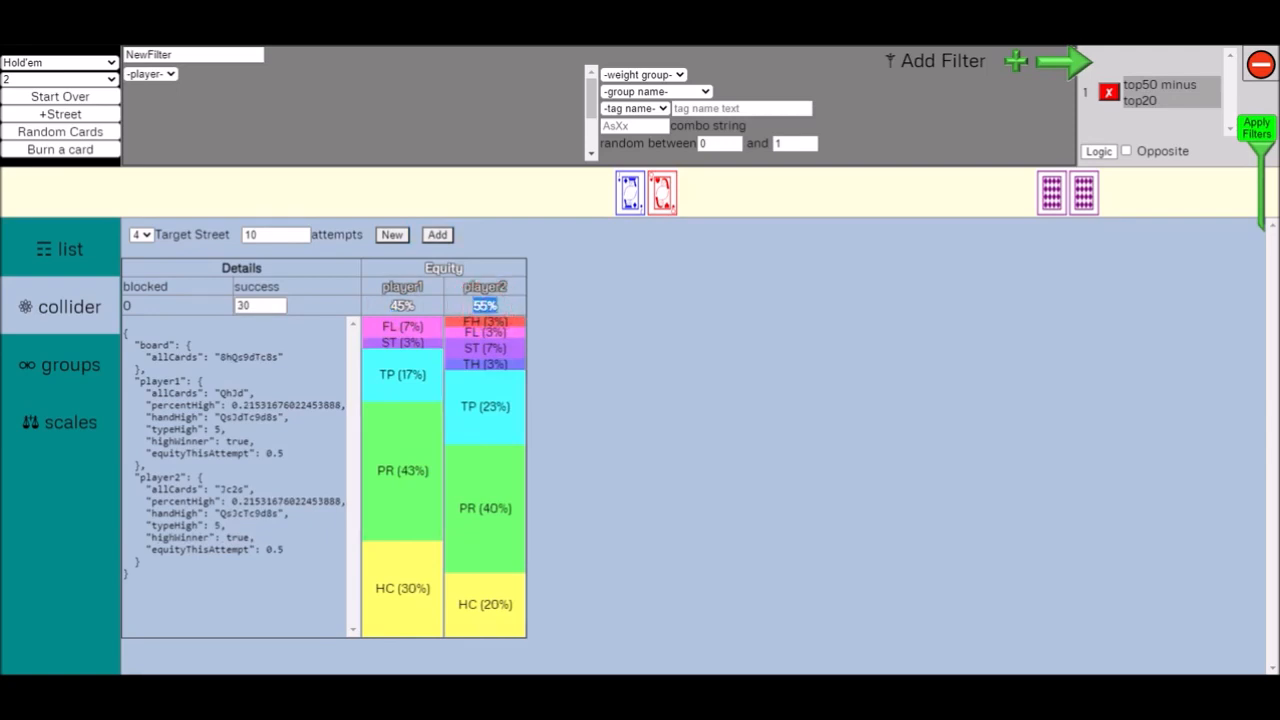
- Keep adding batches of 10 attempts to the collider simulation until it reaches 250 successful attempts
click(445, 240)
click(440, 237)
click(440, 237)
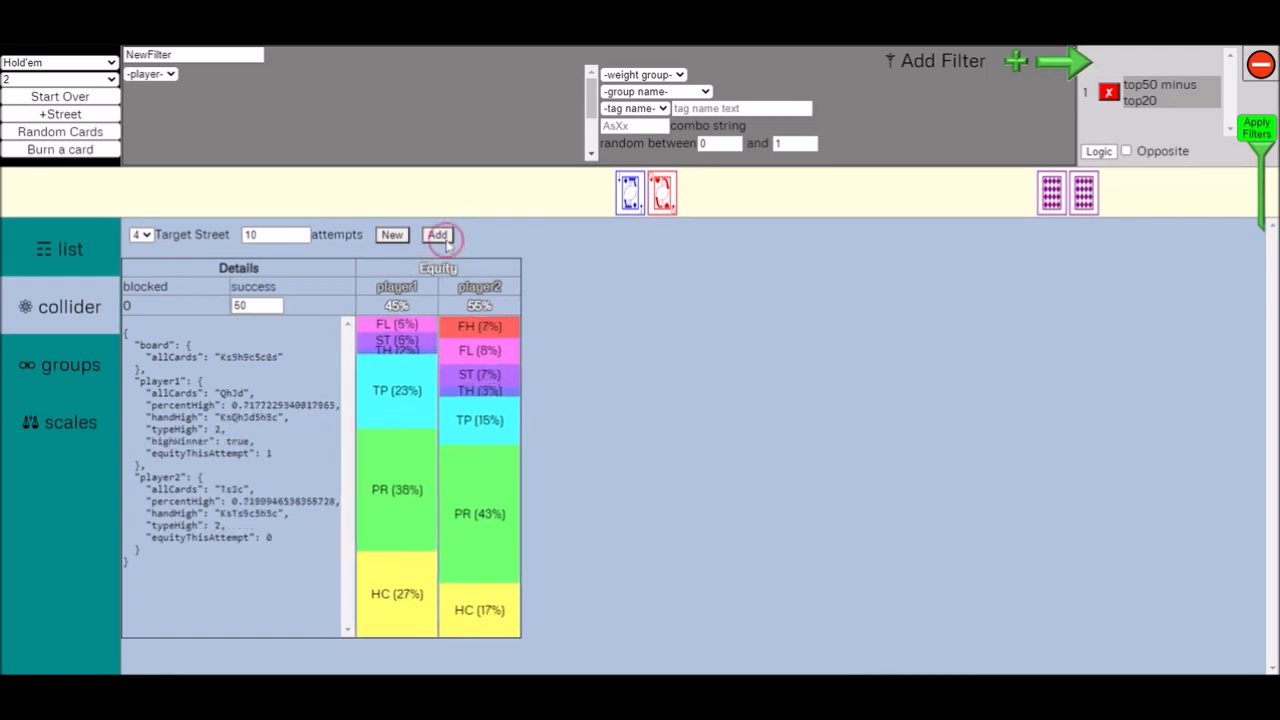
click(446, 241)
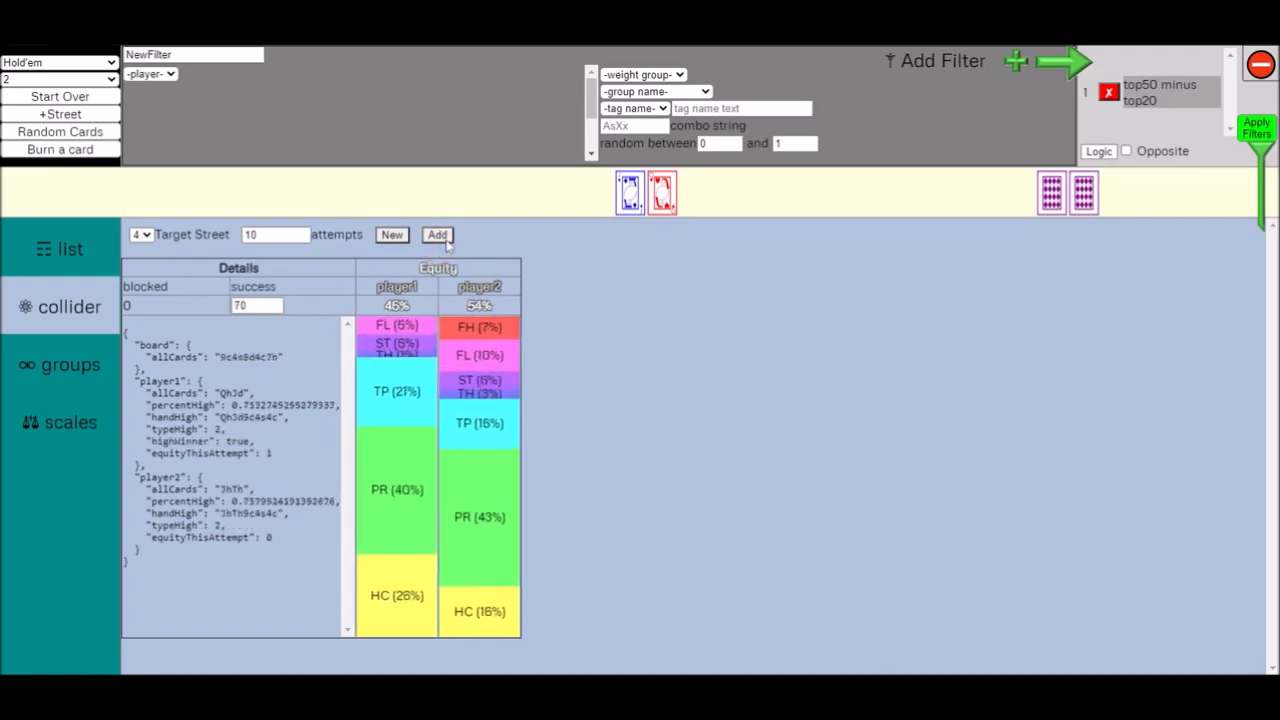
click(446, 241)
click(446, 241)
click(446, 241)
click(446, 241)
click(446, 241)
click(446, 241)
click(437, 235)
click(437, 235)
click(446, 241)
click(446, 241)
click(446, 241)
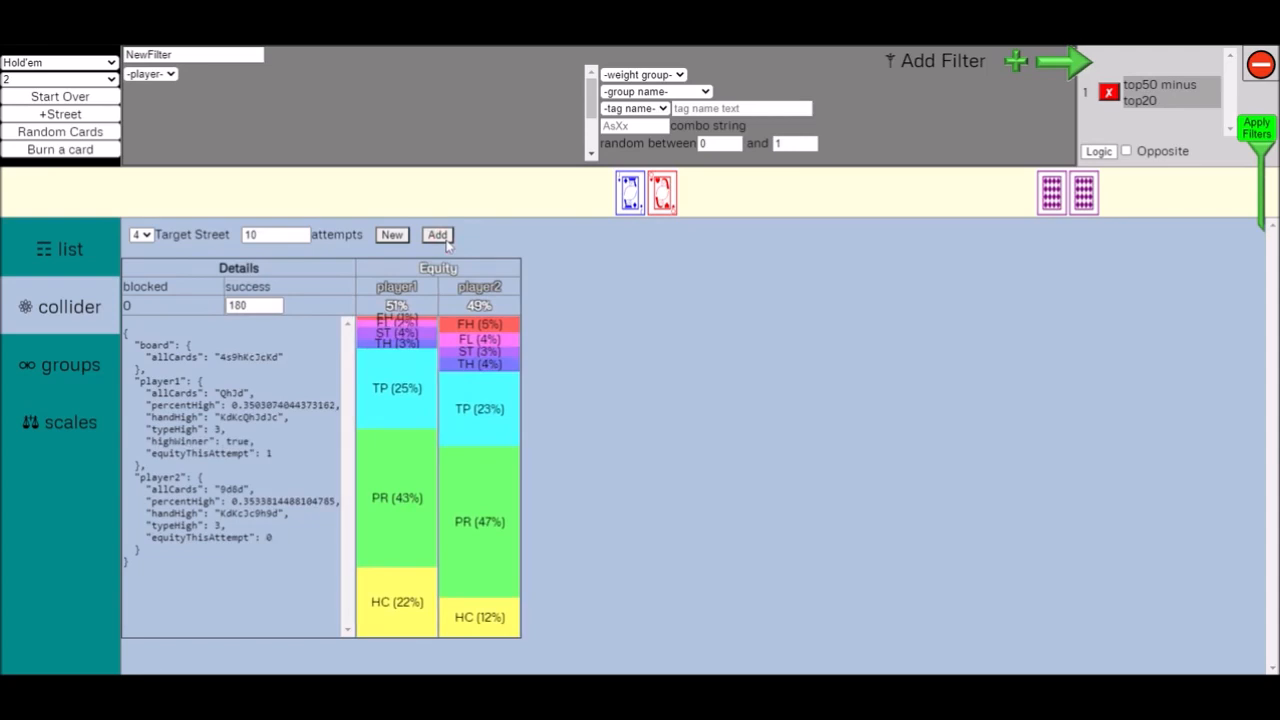
click(446, 241)
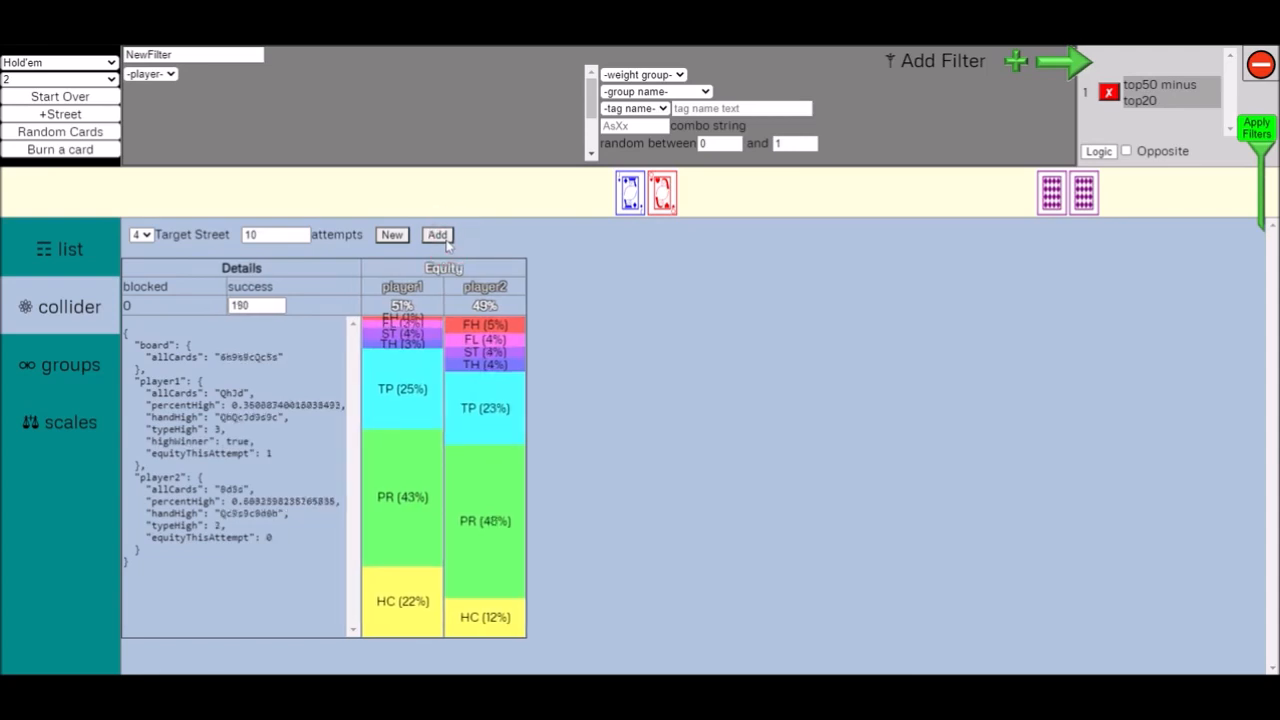
click(452, 242)
click(447, 237)
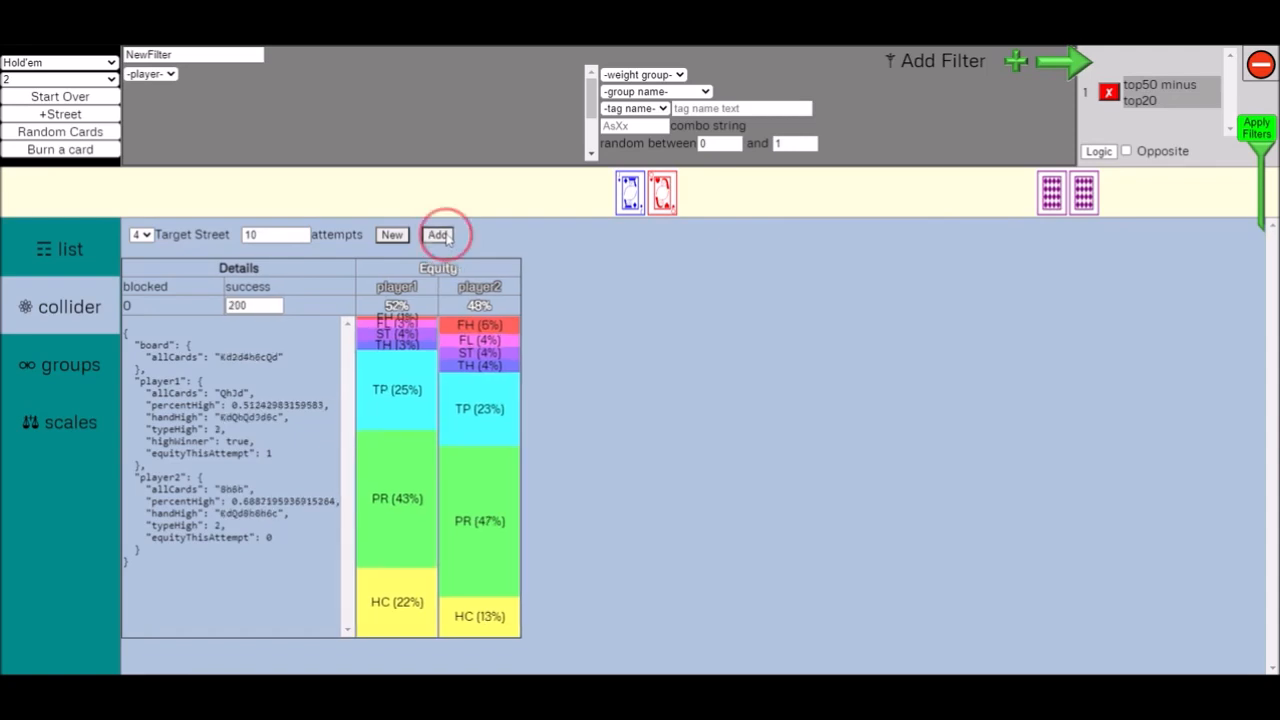
click(447, 237)
click(447, 238)
click(447, 237)
click(447, 237)
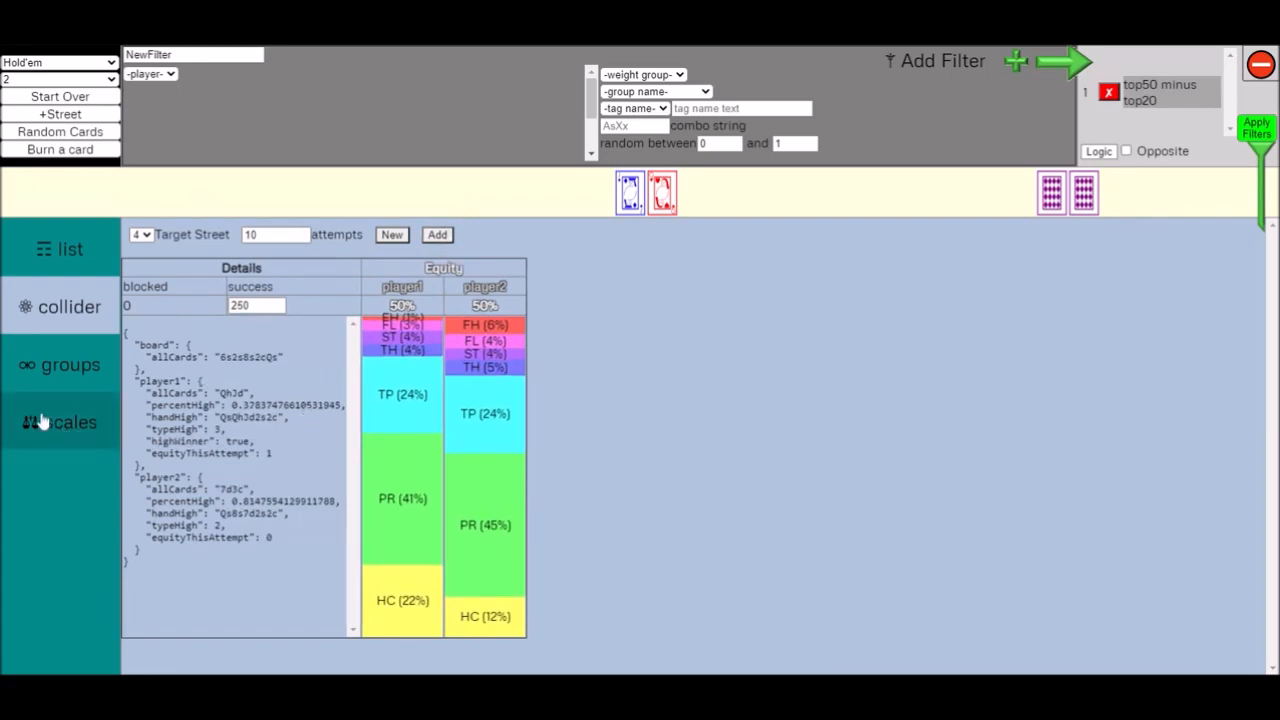
- Run the scales comparison against player 2 and inspect the details of opponent combos better and worse than hero
click(78, 430)
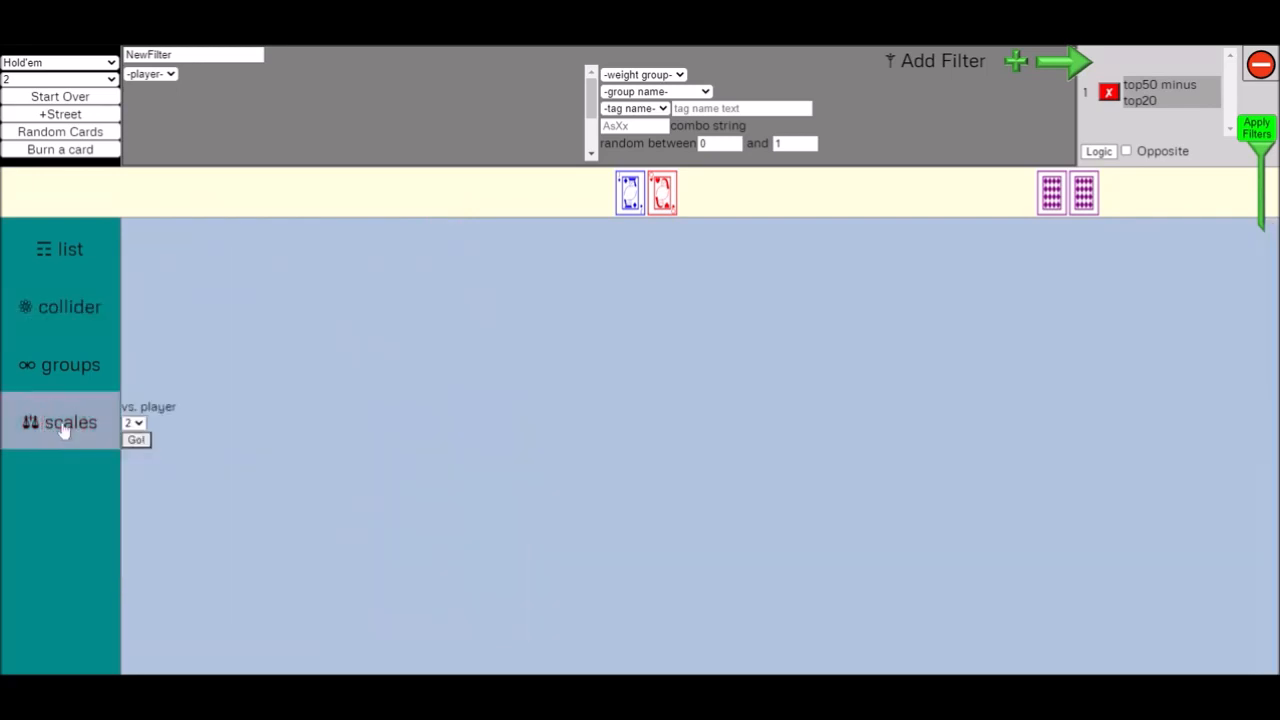
click(136, 440)
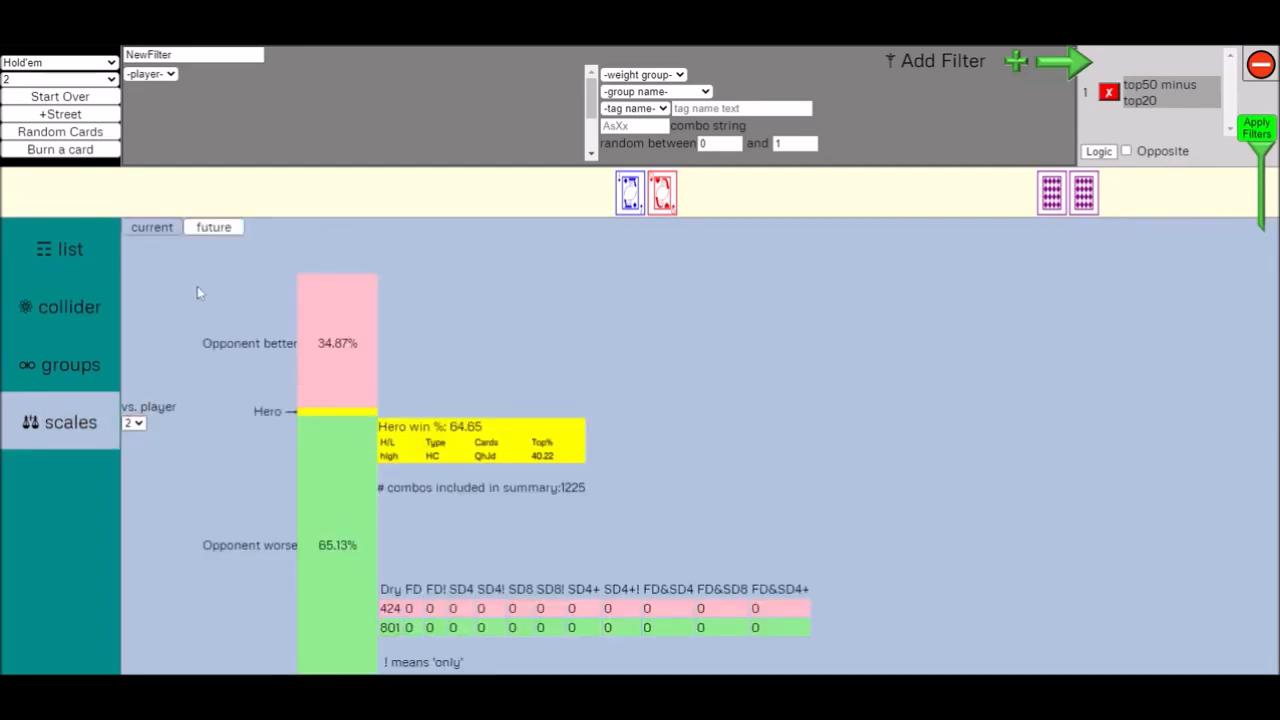
mouse_move(317, 342)
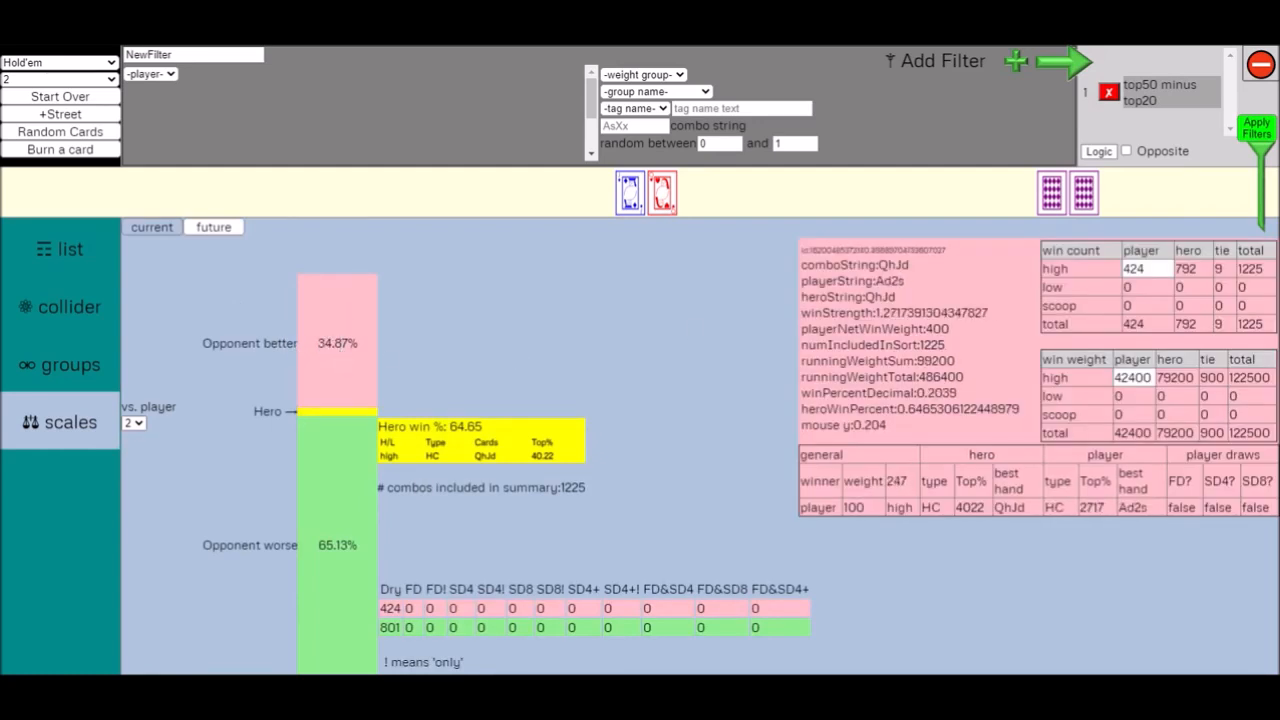
drag(826, 297, 918, 394)
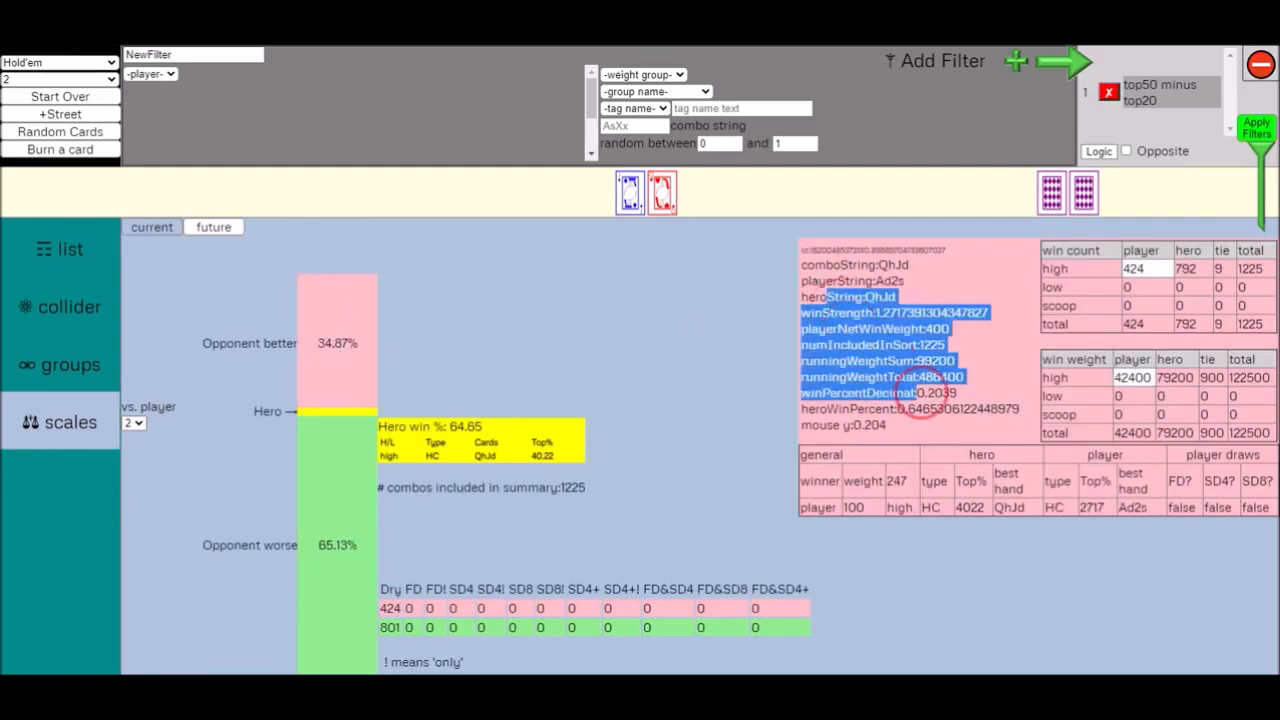
click(965, 435)
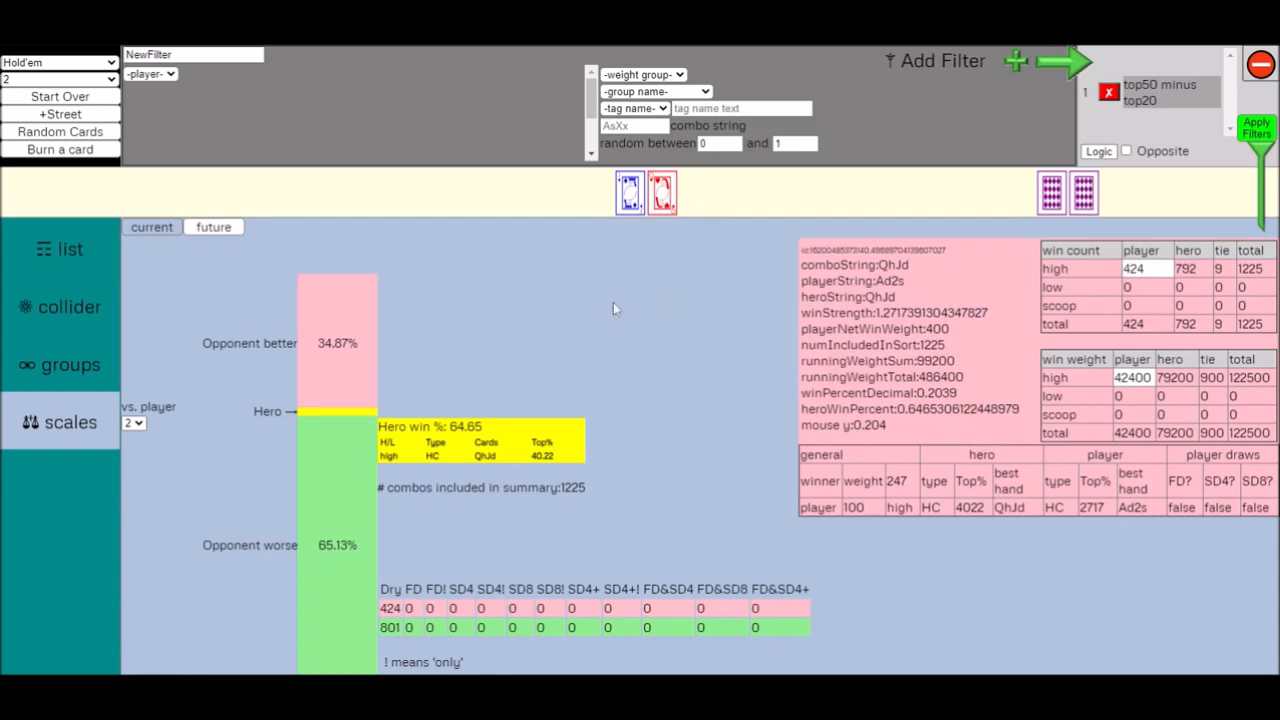
click(327, 411)
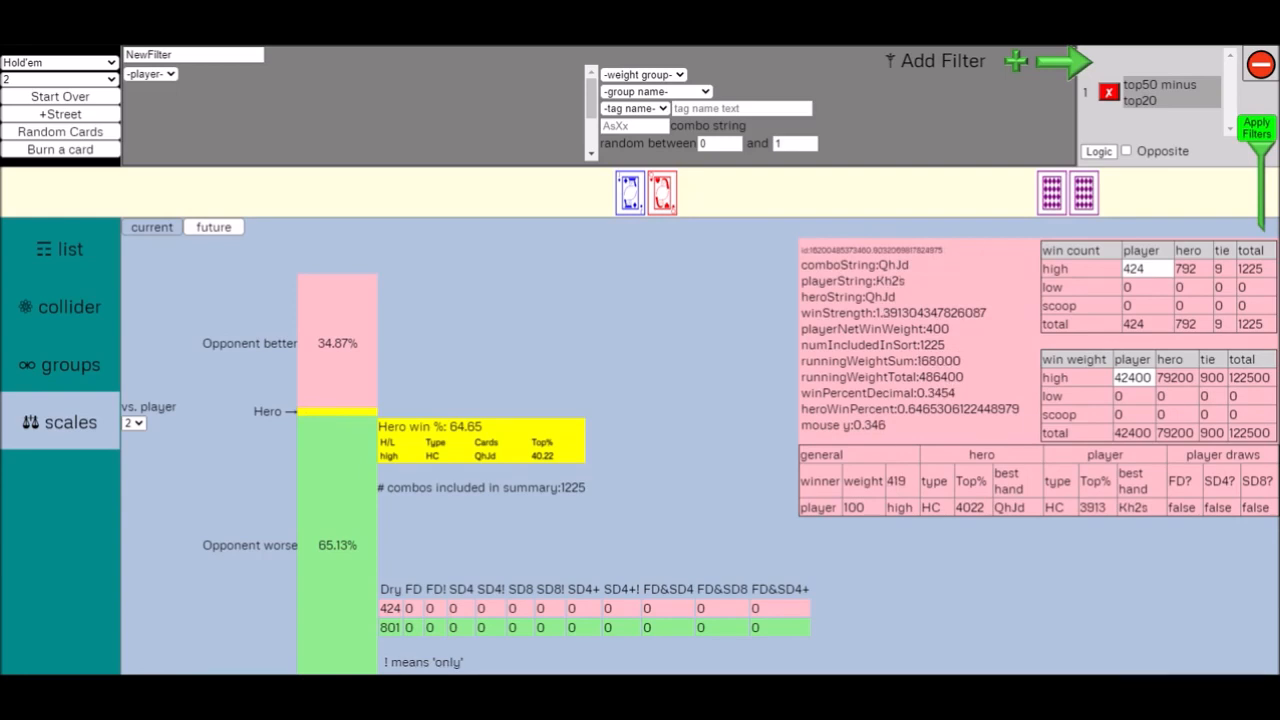
click(326, 545)
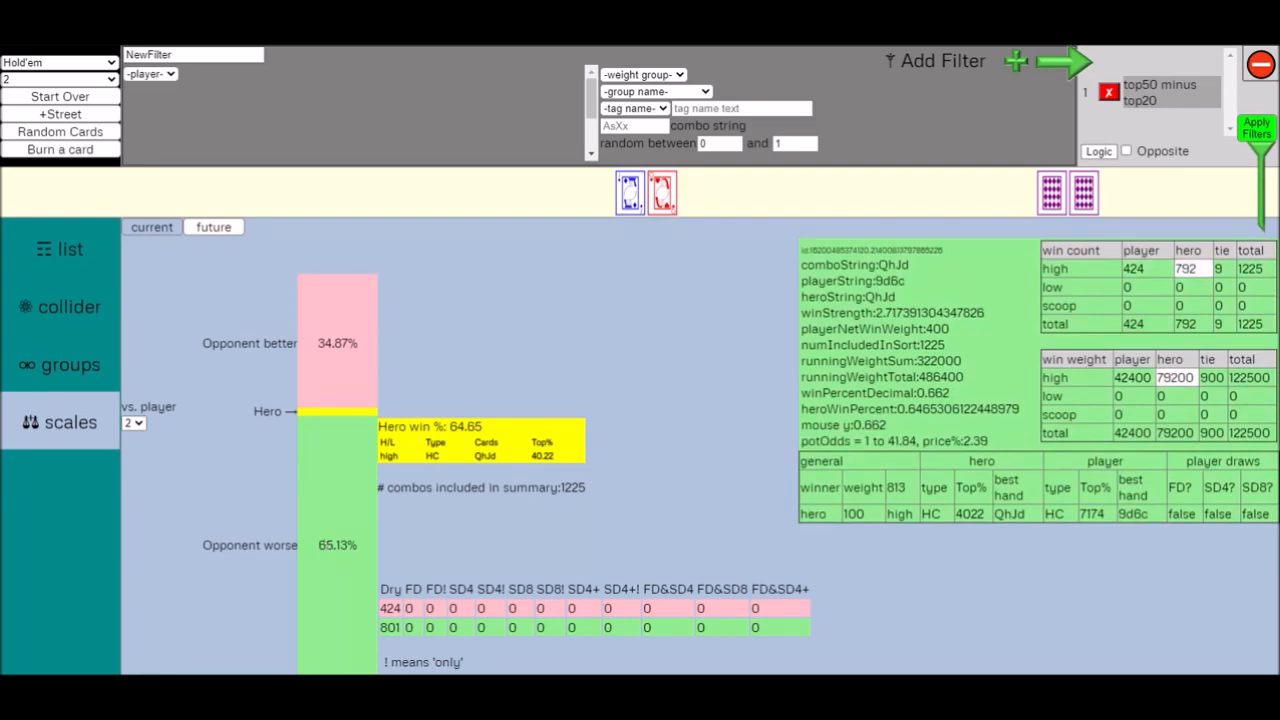
- Examine the dry, flush draw and straight draw columns in the scales summary table
drag(389, 589, 601, 586)
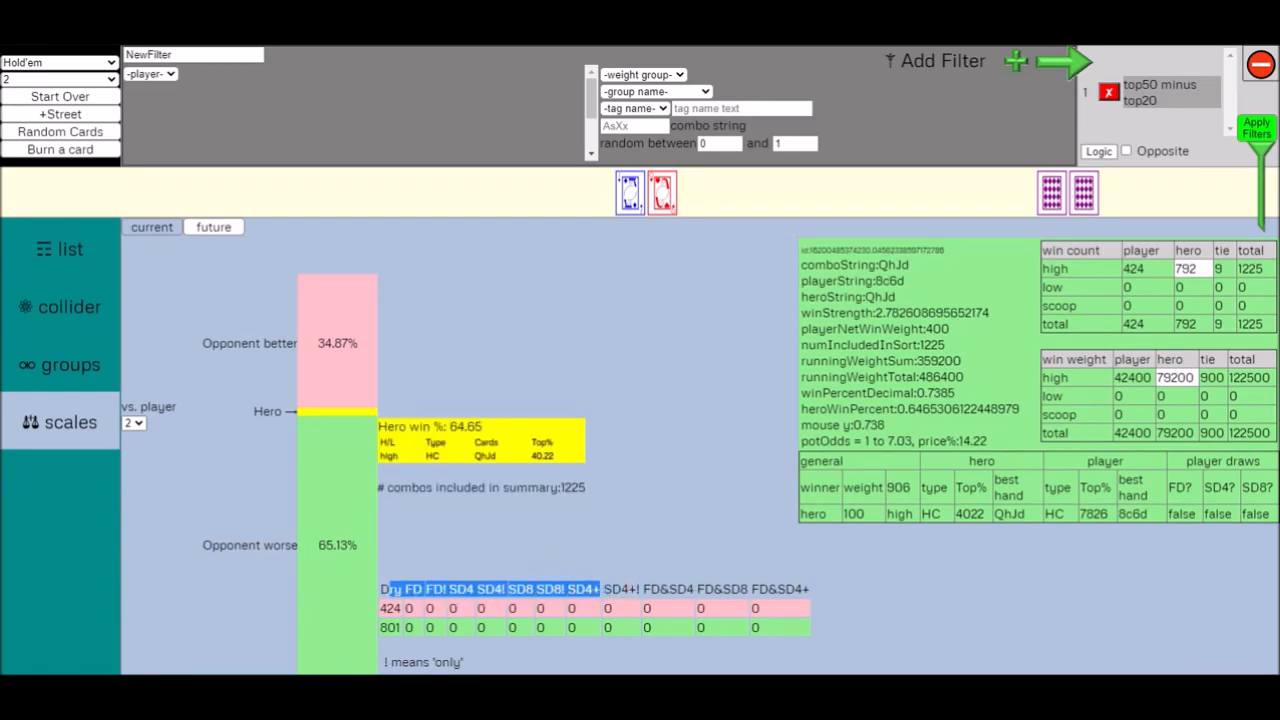
click(430, 590)
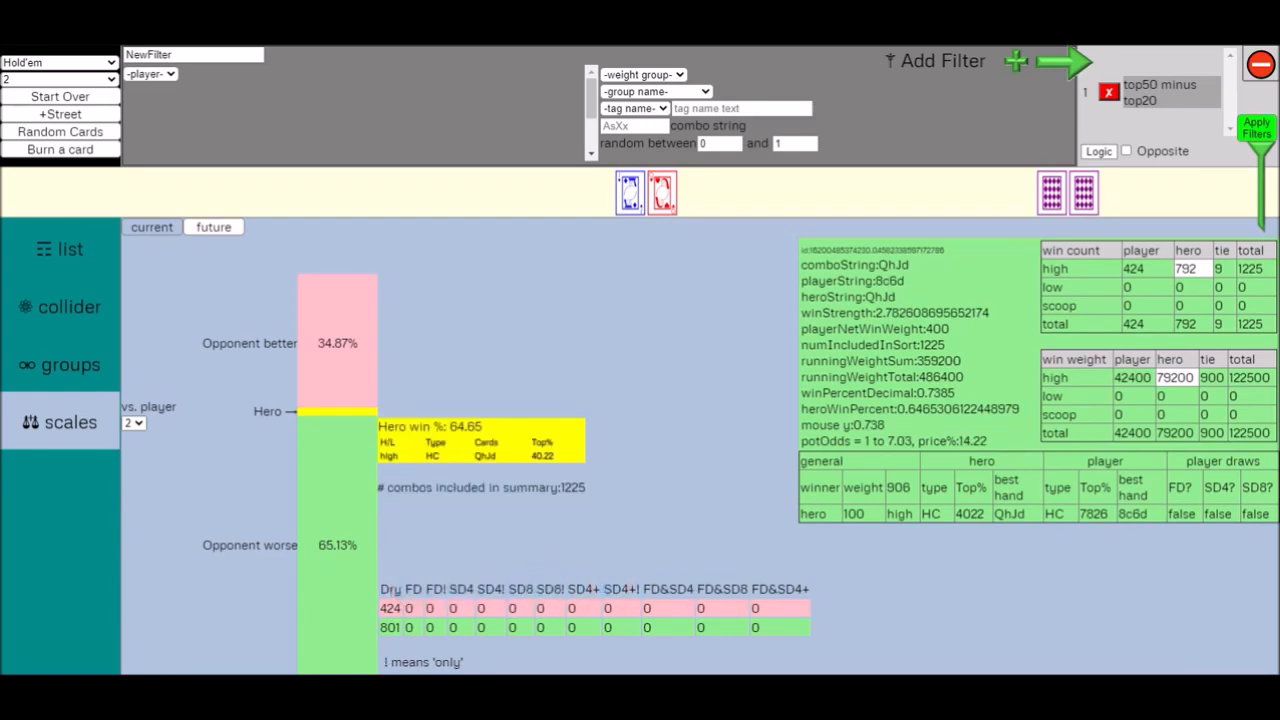
double_click(413, 589)
double_click(434, 589)
click(567, 546)
- Calculate the future scales comparison against player 2 for one, two and three streets ahead
click(229, 231)
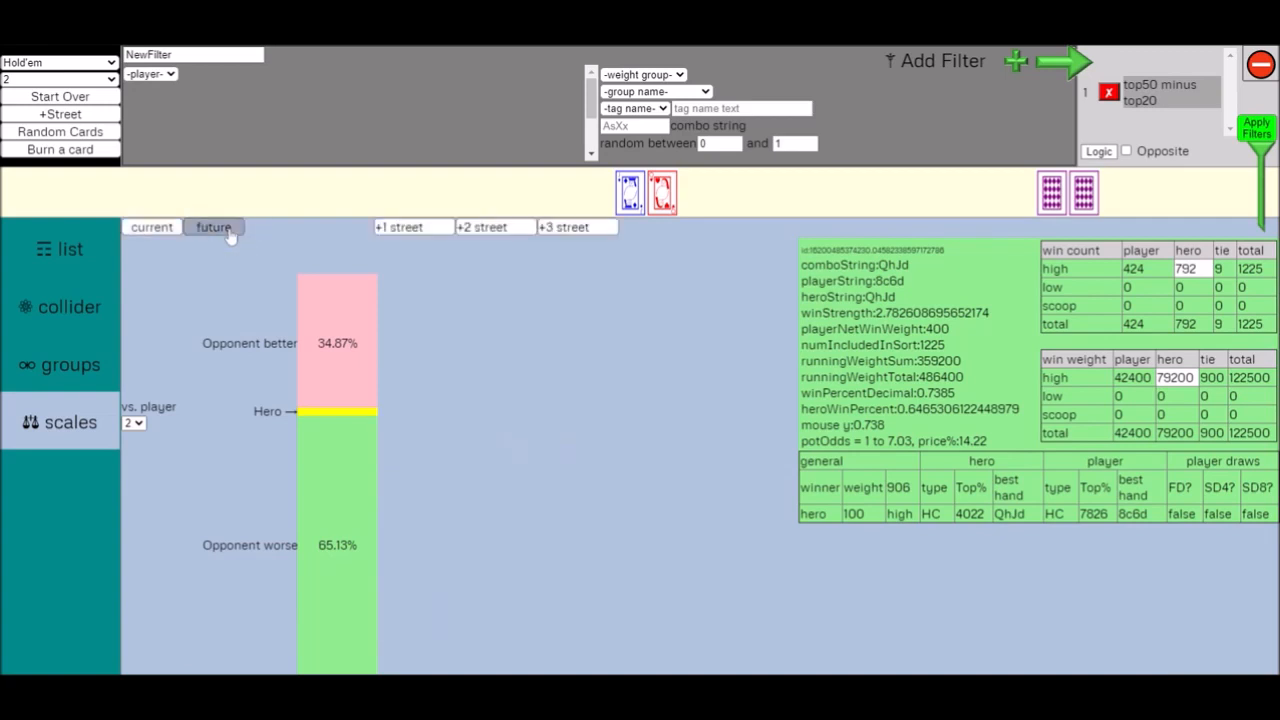
click(408, 229)
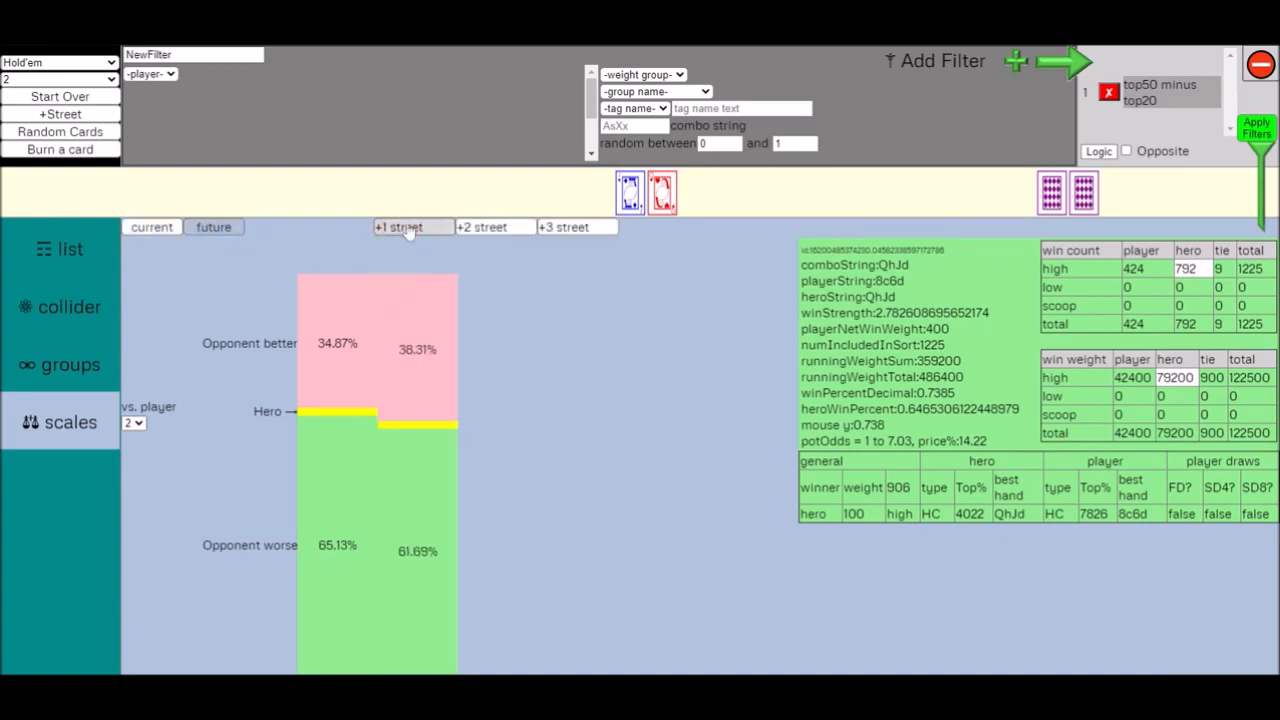
click(483, 228)
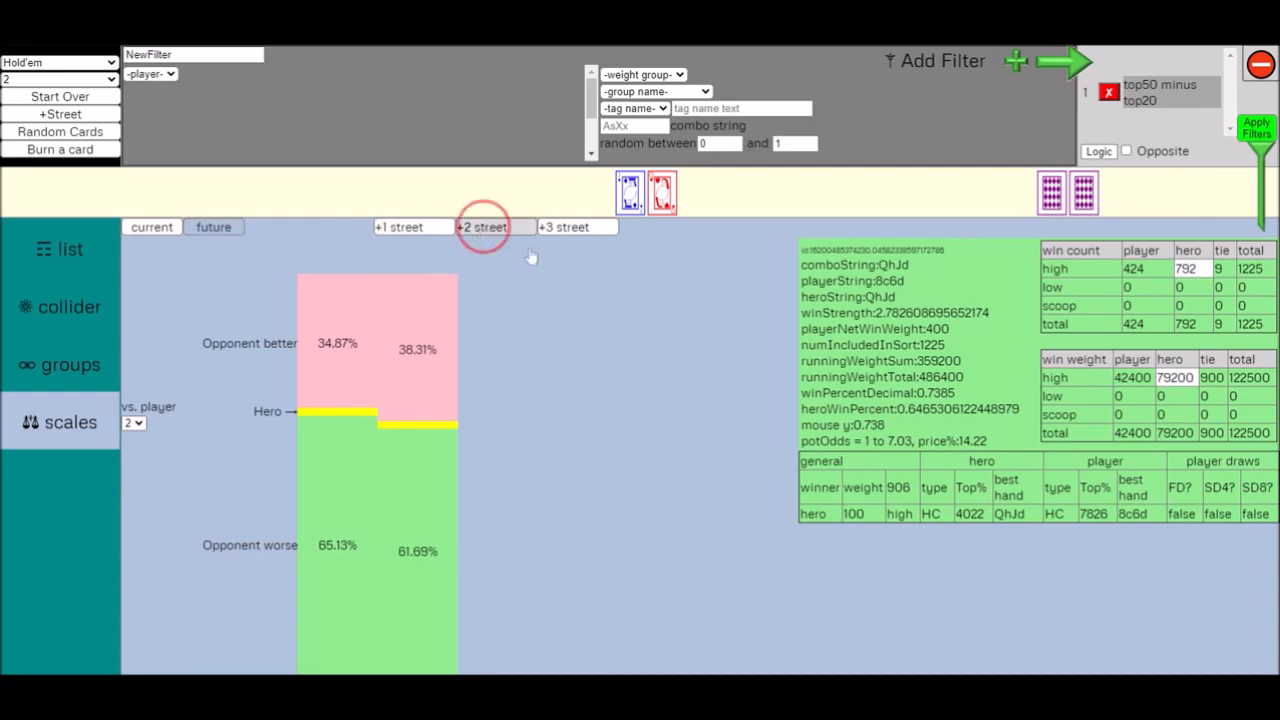
click(580, 228)
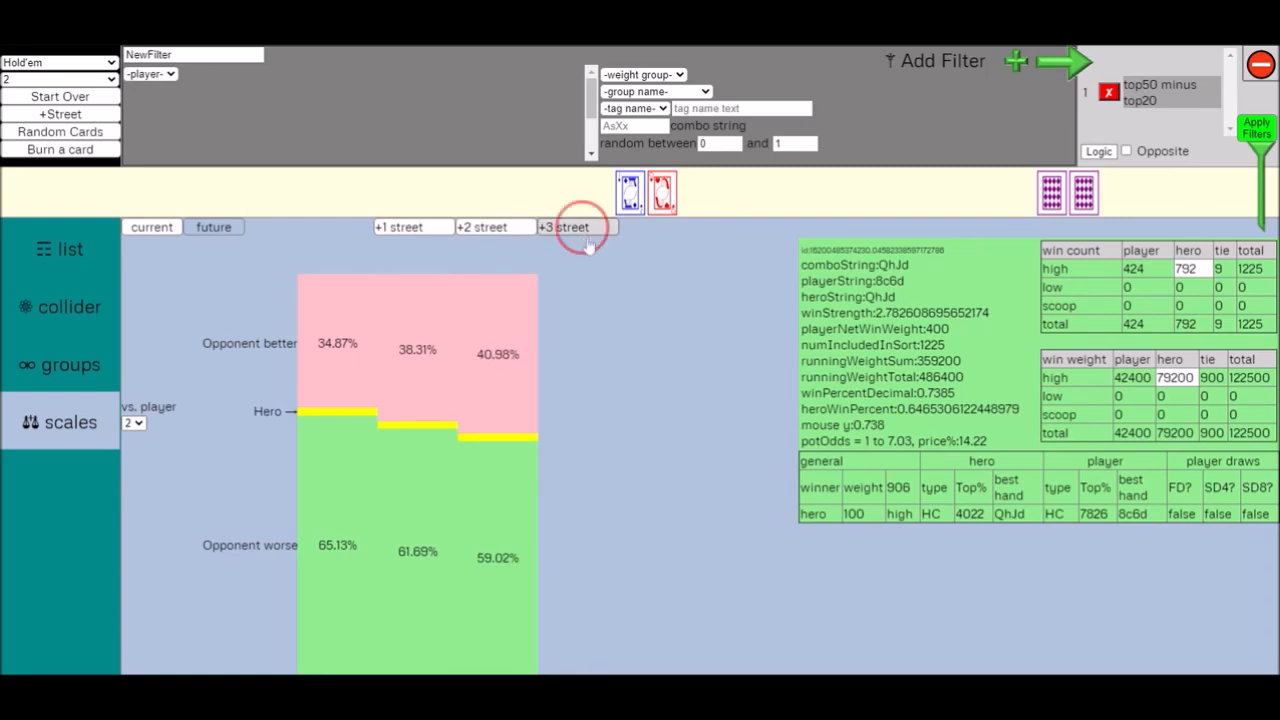